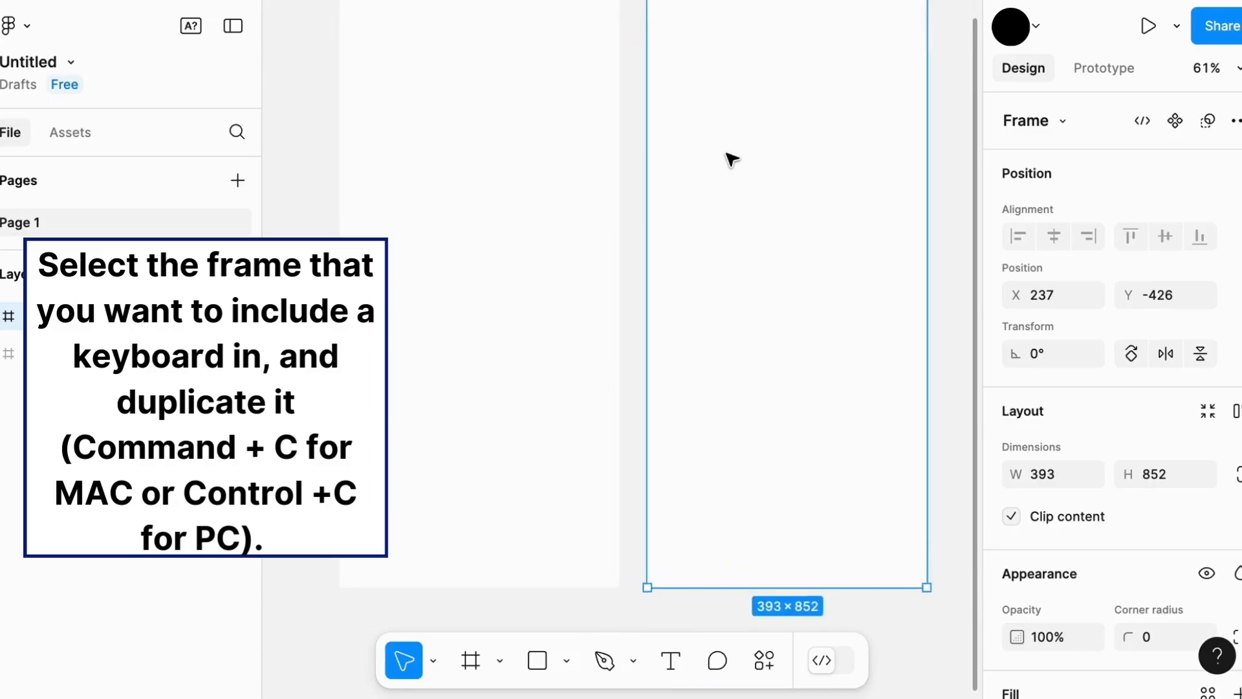
- Delete the iPhone 16 - 2 frame from the canvas
left_click(308, 183)
scroll(305, 181, "up", 2)
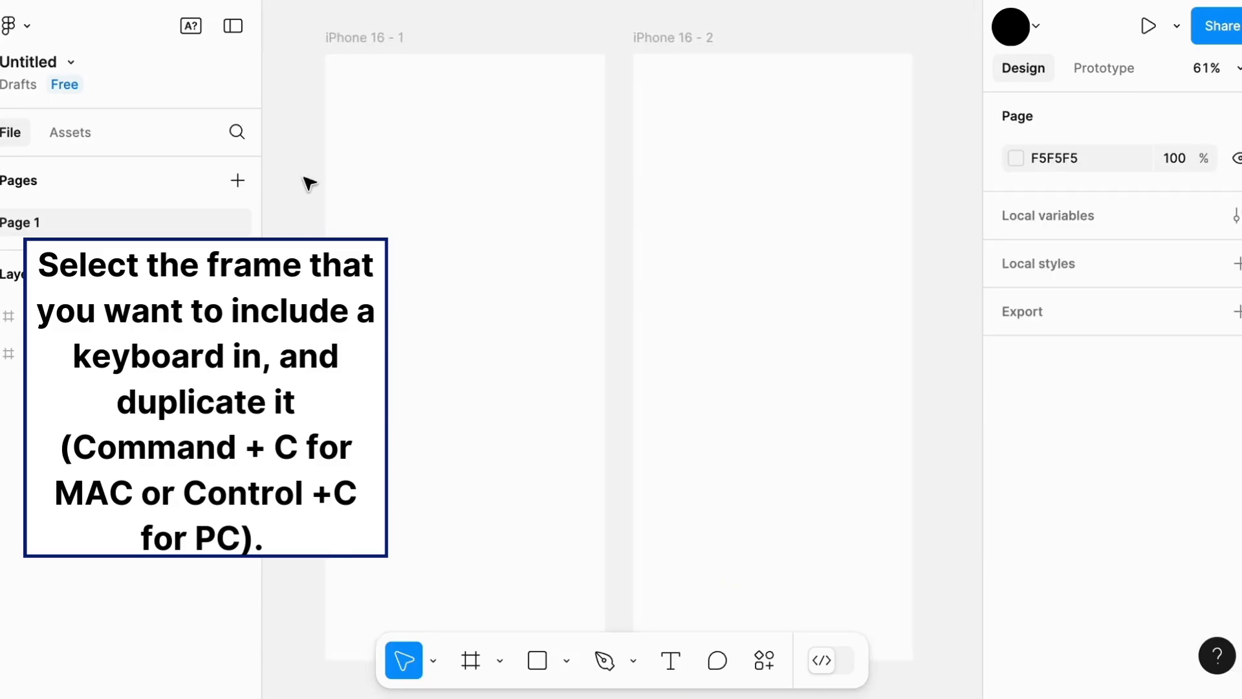
left_click(679, 42)
key("Delete")
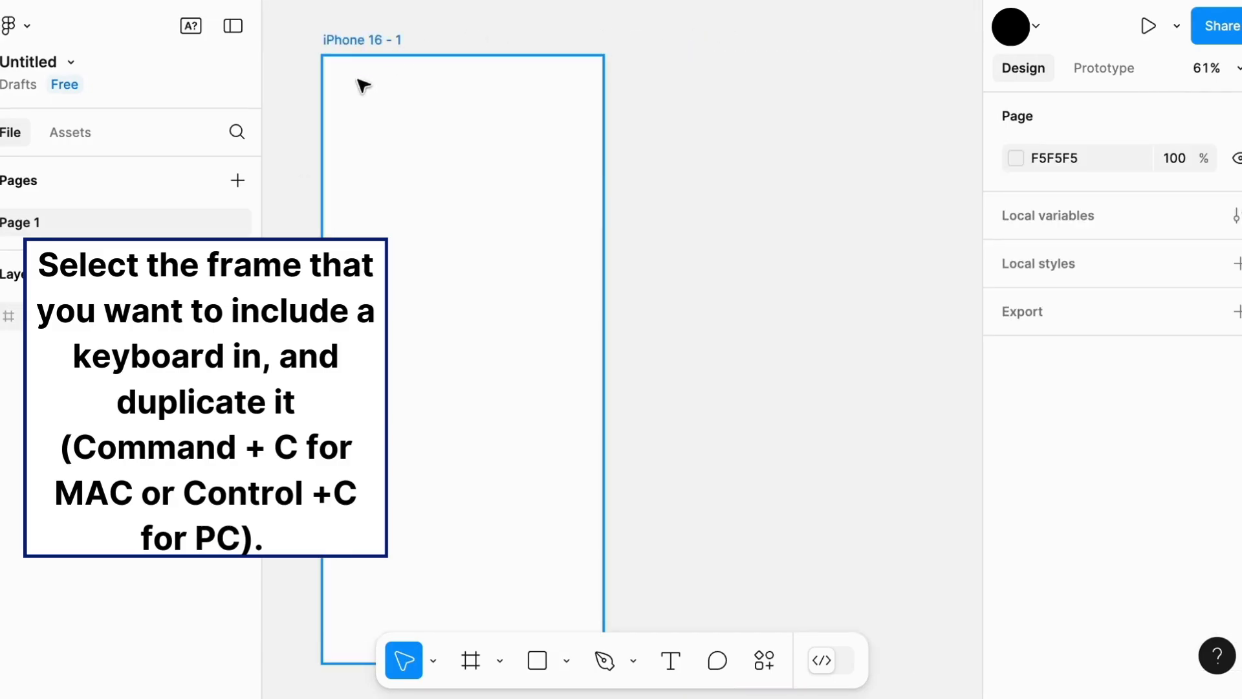
left_click_drag(305, 85, 403, 88)
left_click(763, 111)
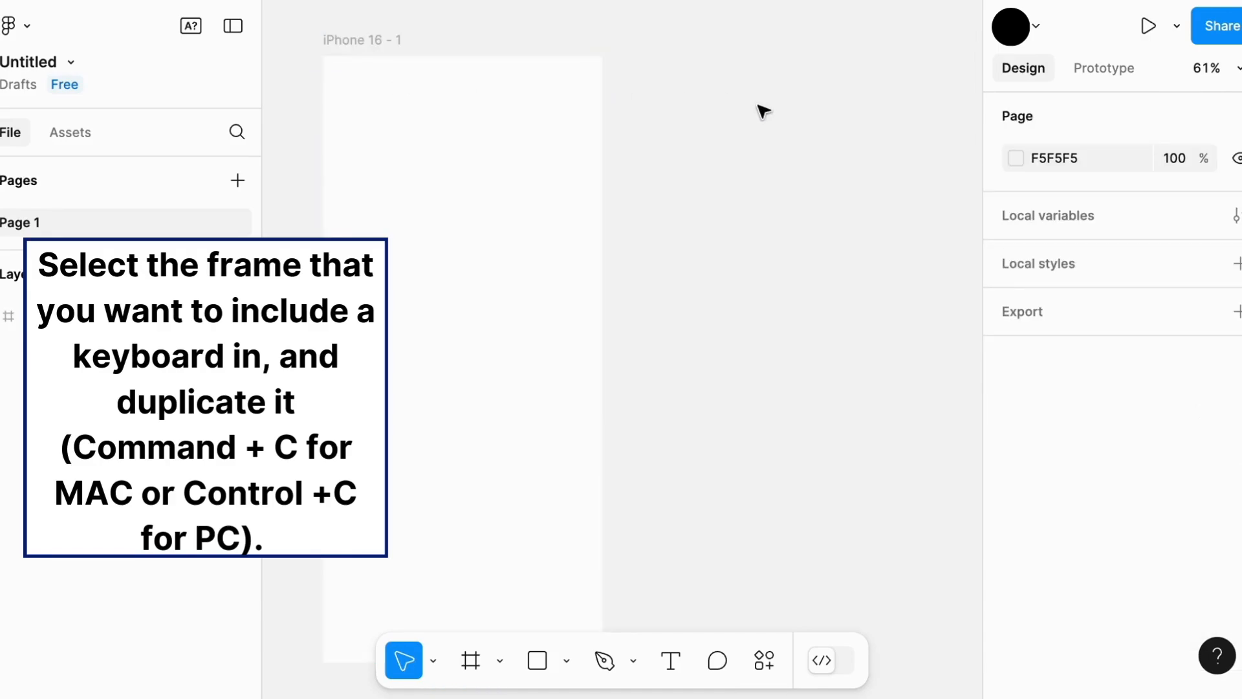
- Duplicate the iPhone 16 - 1 frame so that the copy sits beside the original
scroll(589, 140, "left", 4)
scroll(588, 140, "down", 2)
scroll(588, 140, "up", 1)
scroll(589, 140, "right", 1)
scroll(589, 139, "down", 1)
scroll(588, 139, "left", 1)
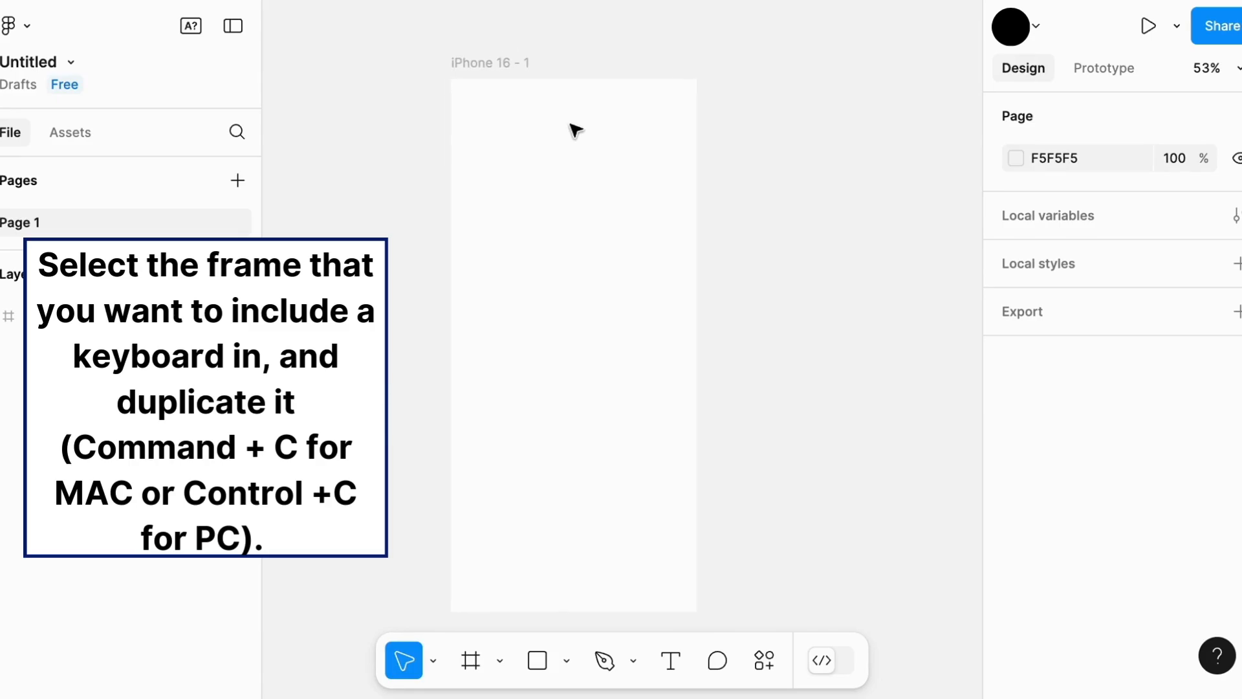
left_click(493, 64)
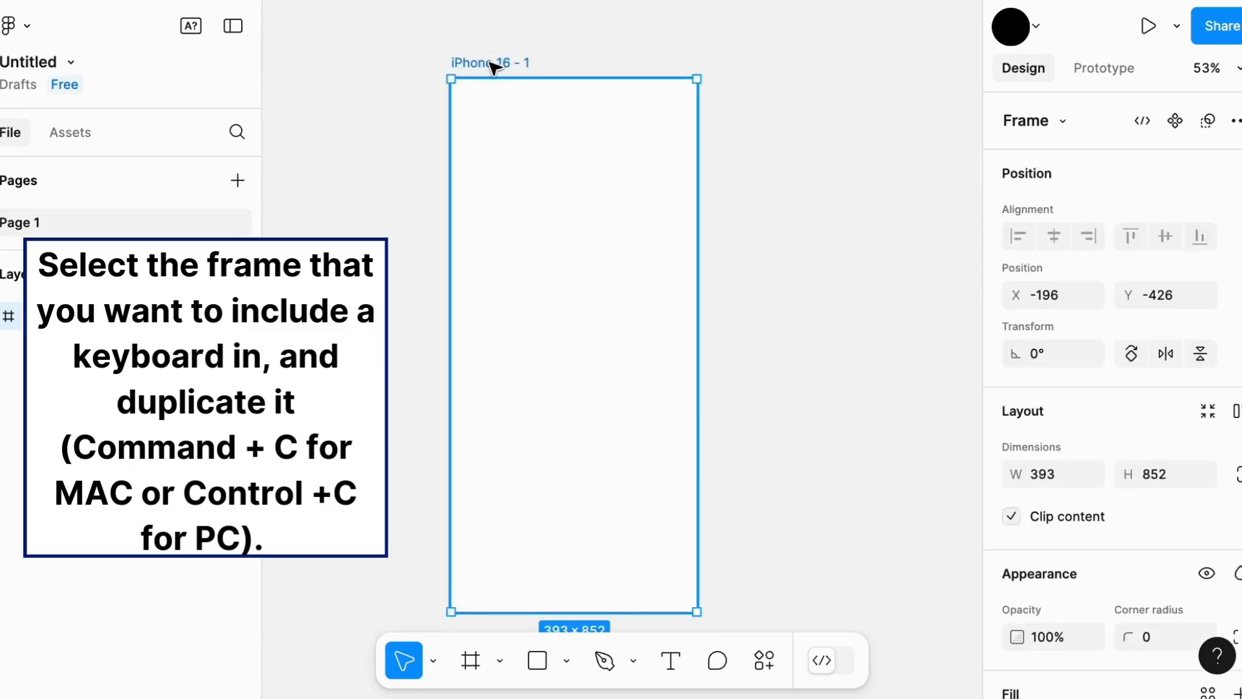
key("ctrl+c")
key("ctrl+v")
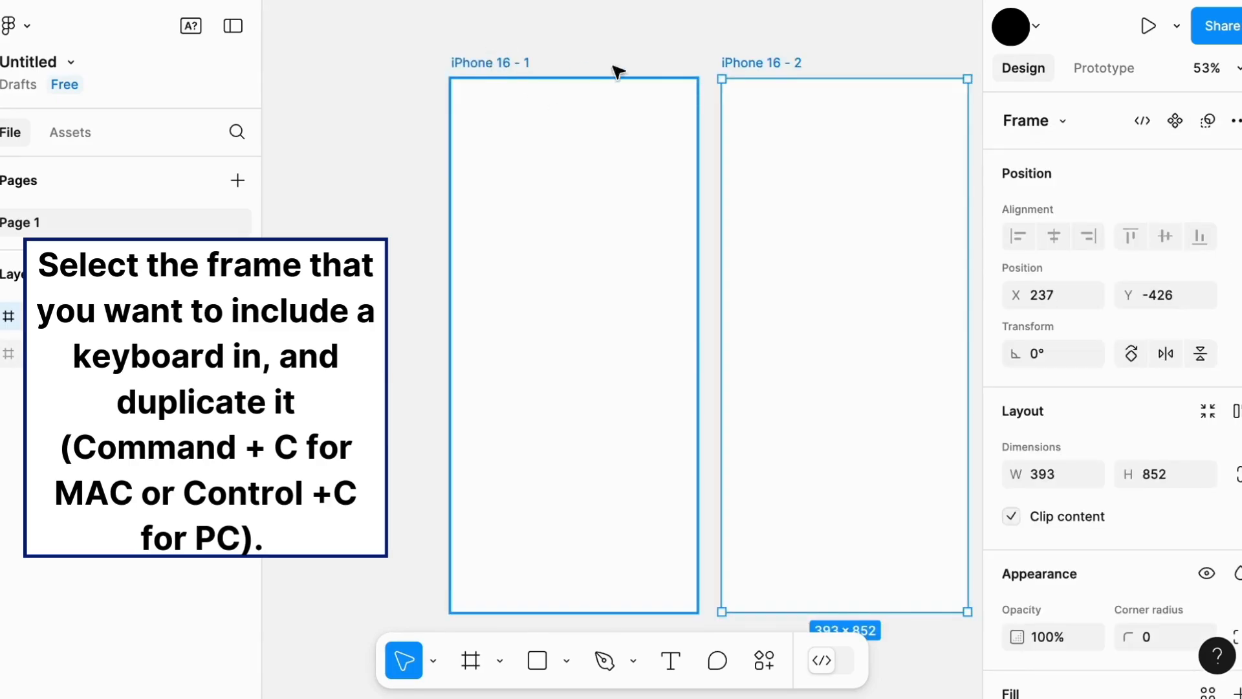
left_click(378, 220)
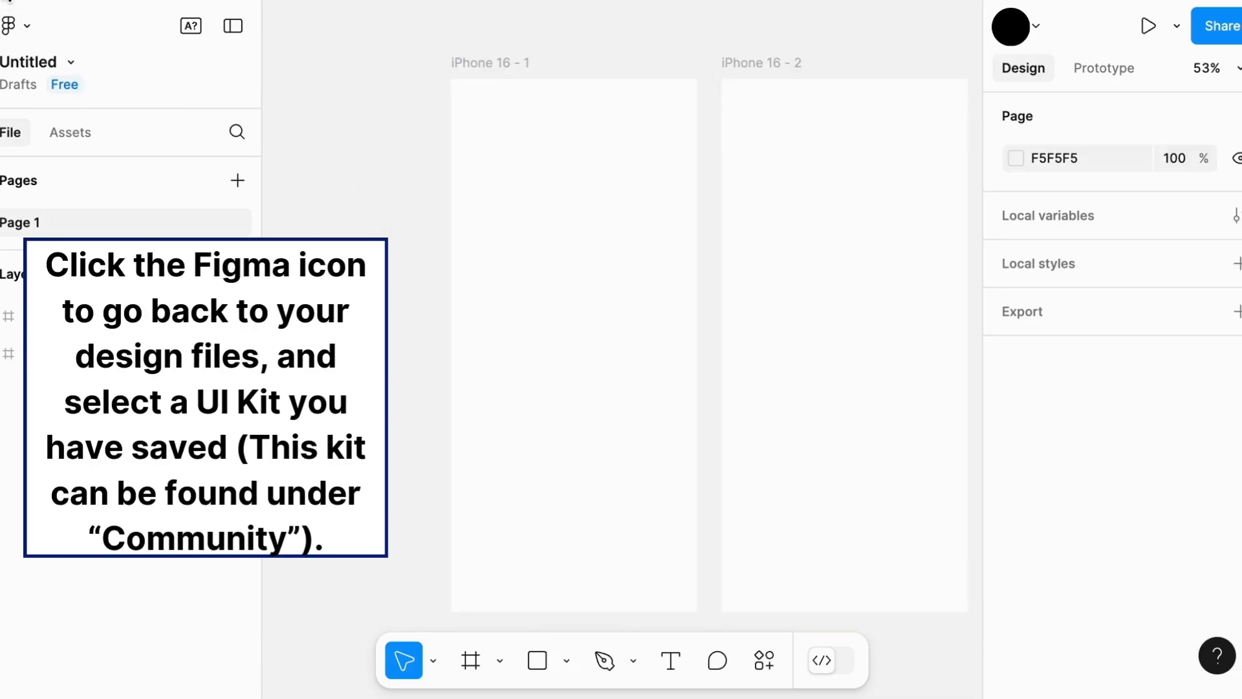
- Open the Mobile Wireframe UI Kit file from the saved design files and show its iOS page
left_click(9, 24)
left_click(69, 72)
left_click(955, 477)
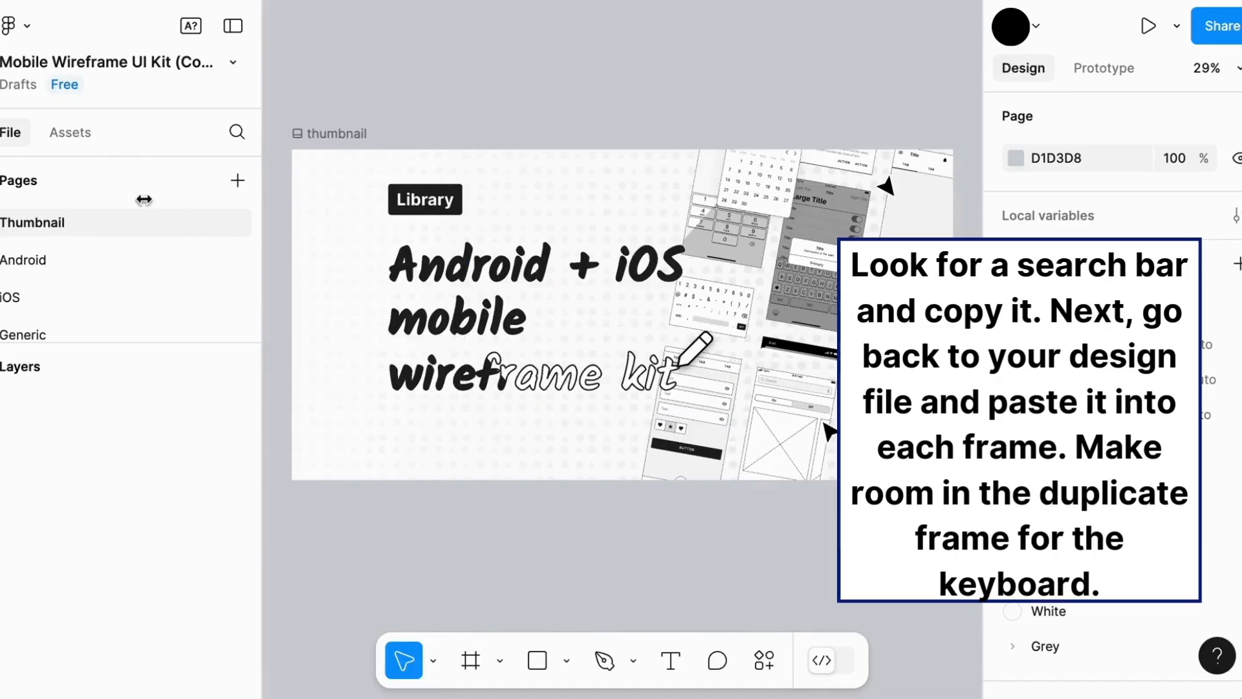
left_click(39, 300)
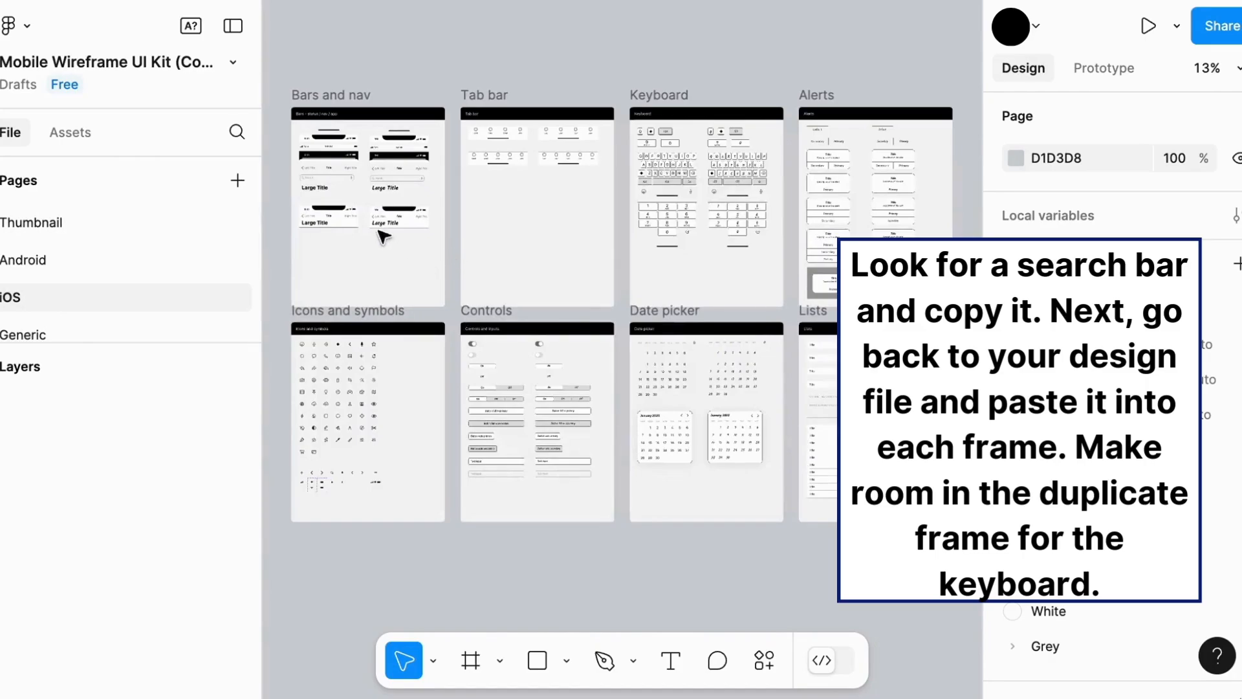
- Copy the iOS / title-bar / search / SF component from the Bars and nav board
scroll(385, 230, "up", 6)
scroll(385, 230, "left", 2)
scroll(385, 230, "up", 1)
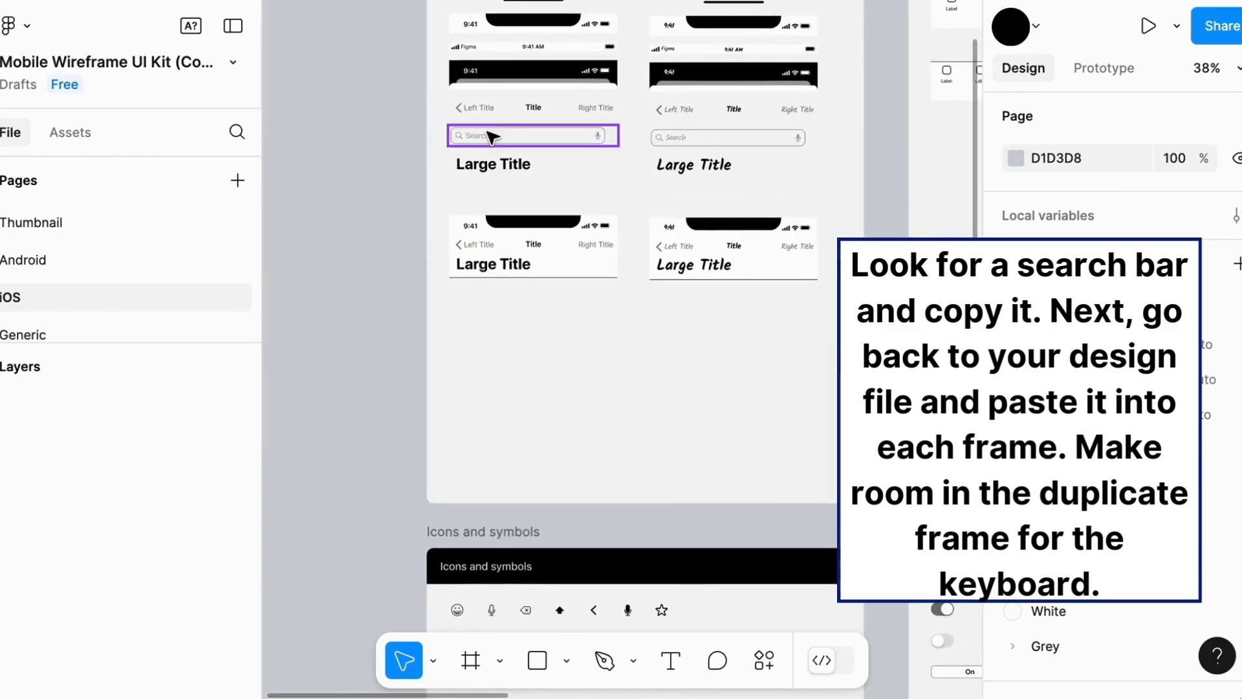
scroll(495, 141, "up", 5)
left_click(495, 142)
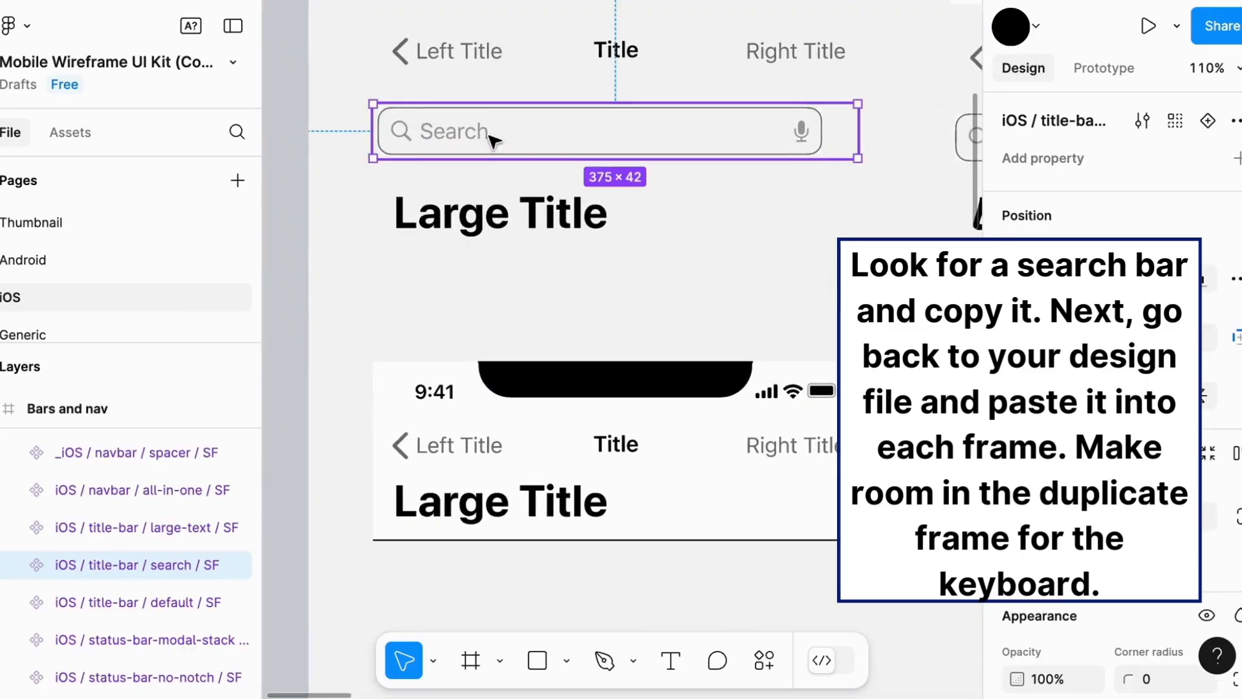
key("ctrl+c")
- Return to the Untitled design file and paste the search bar into the iPhone 16 - 1 frame
left_click(25, 25)
left_click(52, 64)
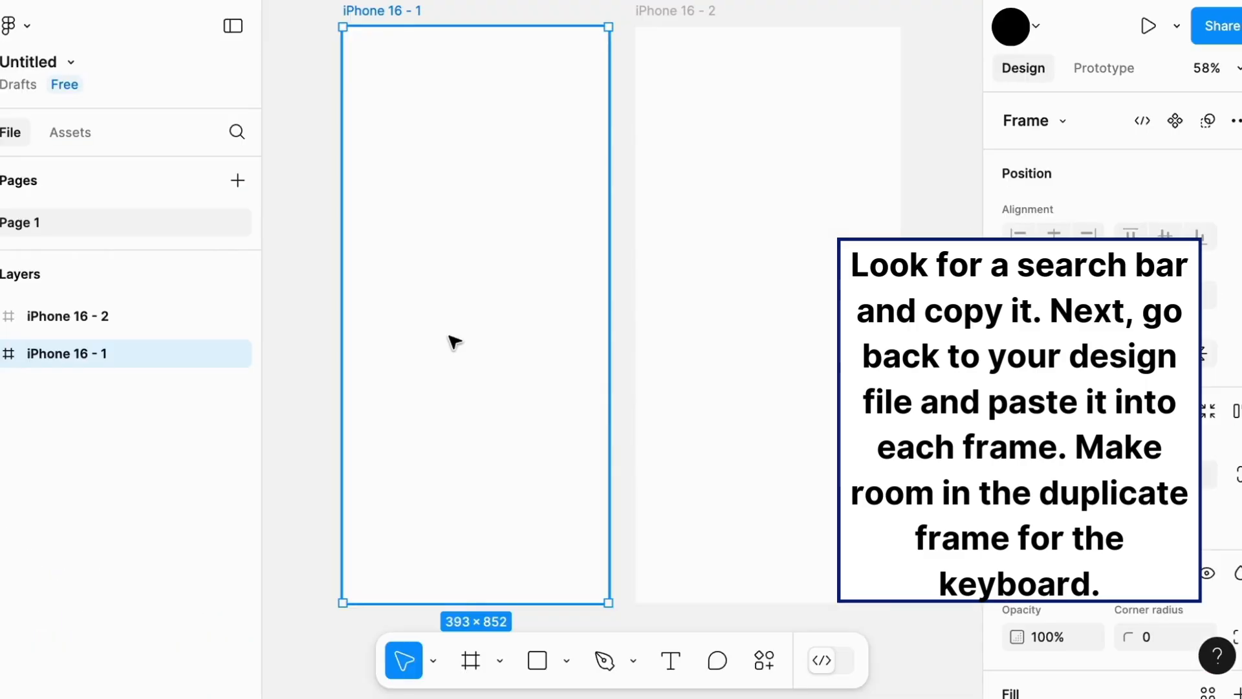
key("ctrl+v")
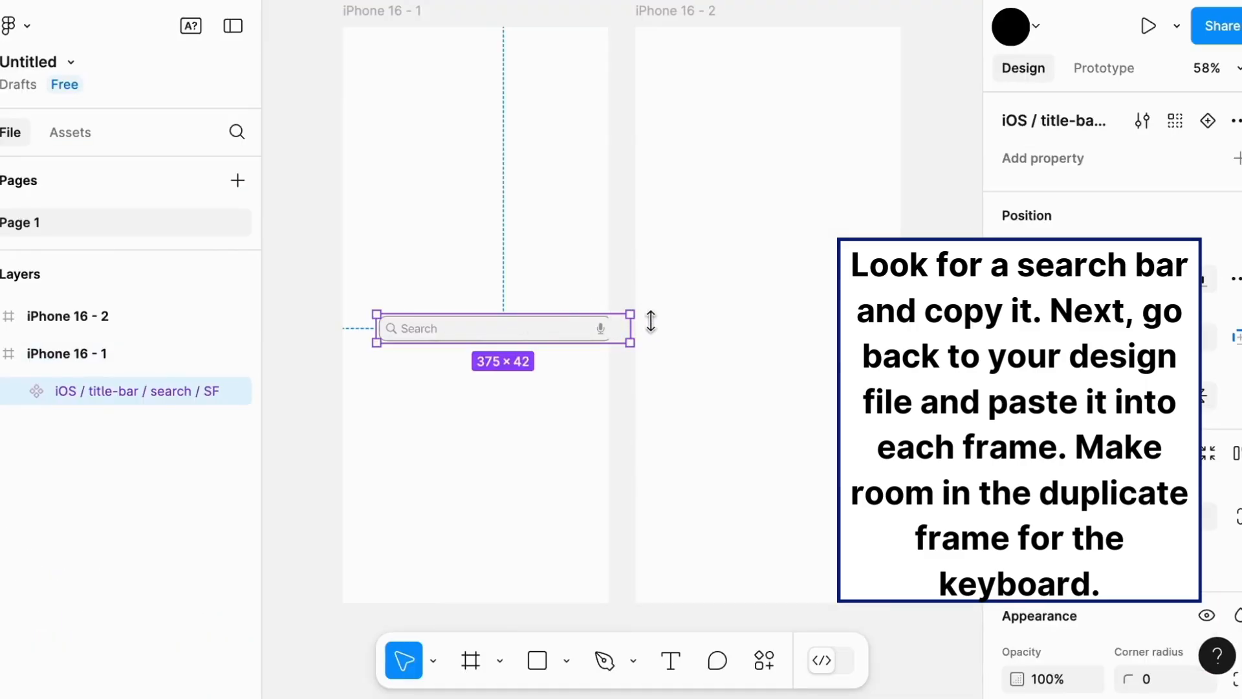
- Move the search bar inside the iPhone 16 - 1 frame and narrow it to about 343 × 42
left_click_drag(542, 329, 520, 357)
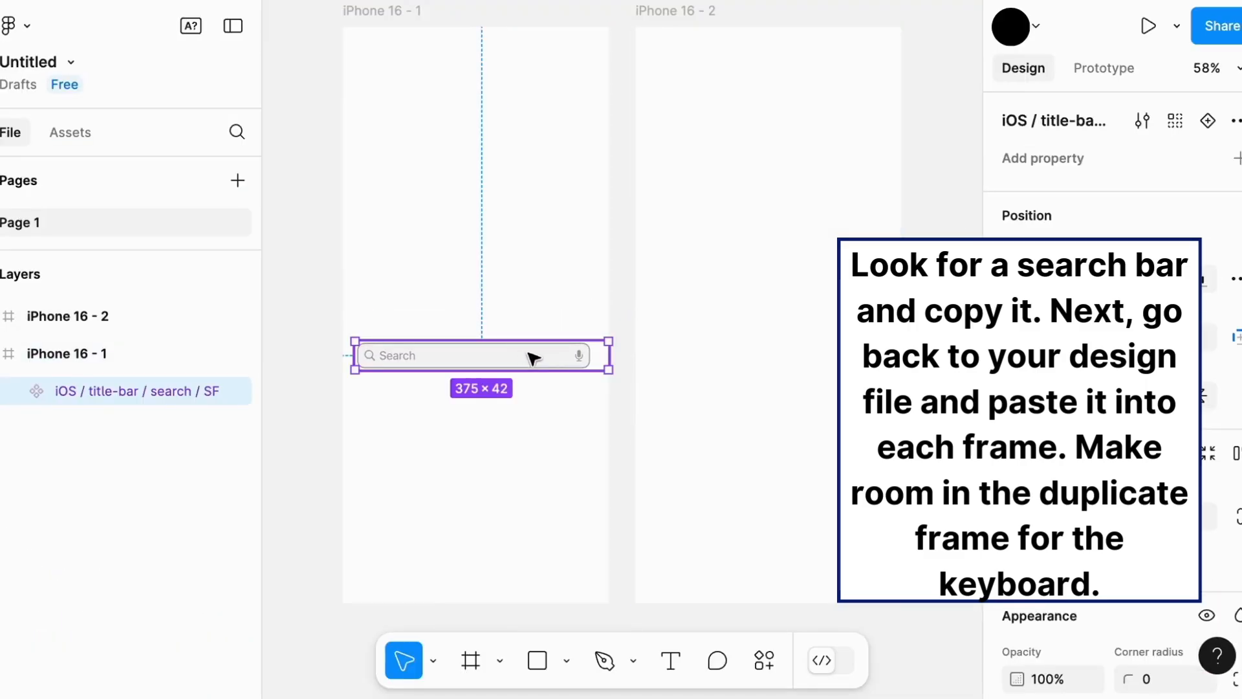
left_click_drag(606, 355, 589, 366)
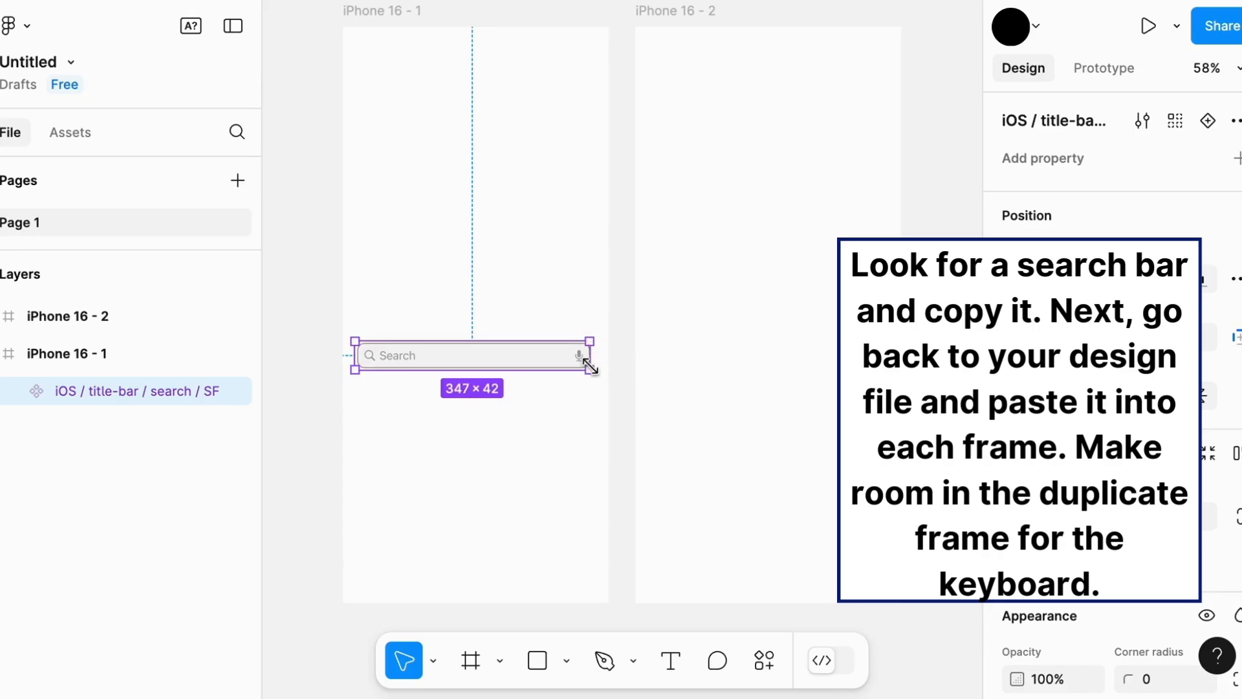
left_click_drag(354, 358, 358, 358)
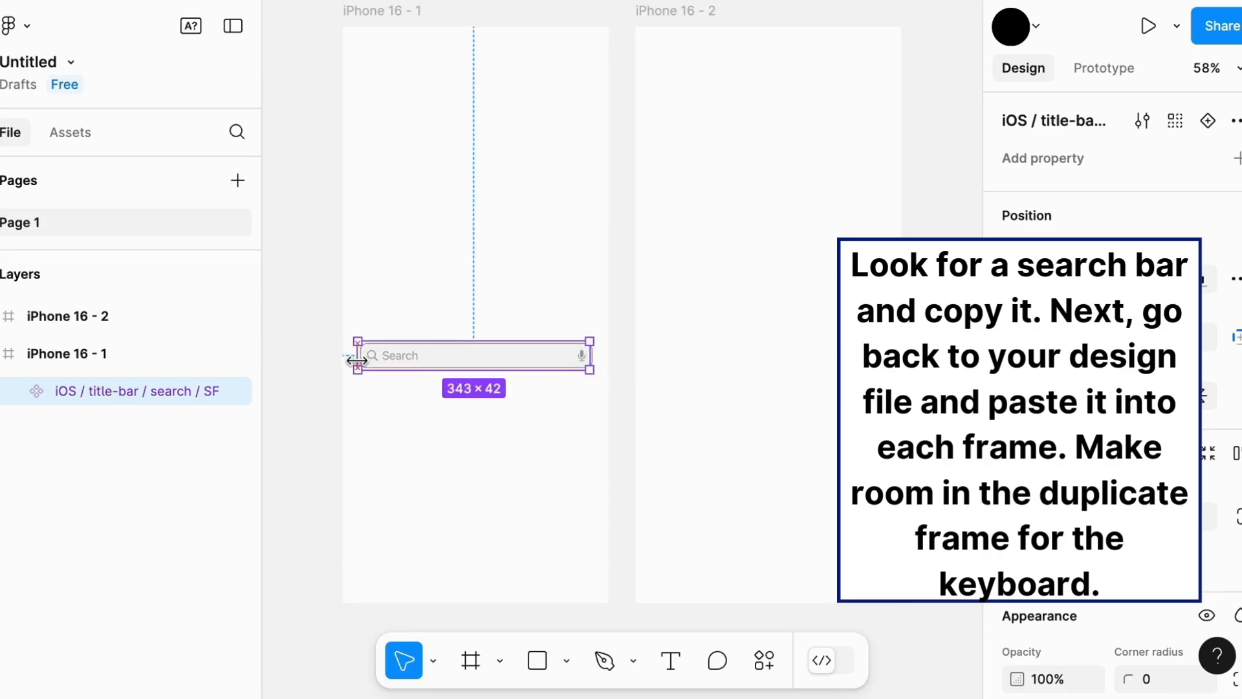
left_click(517, 431)
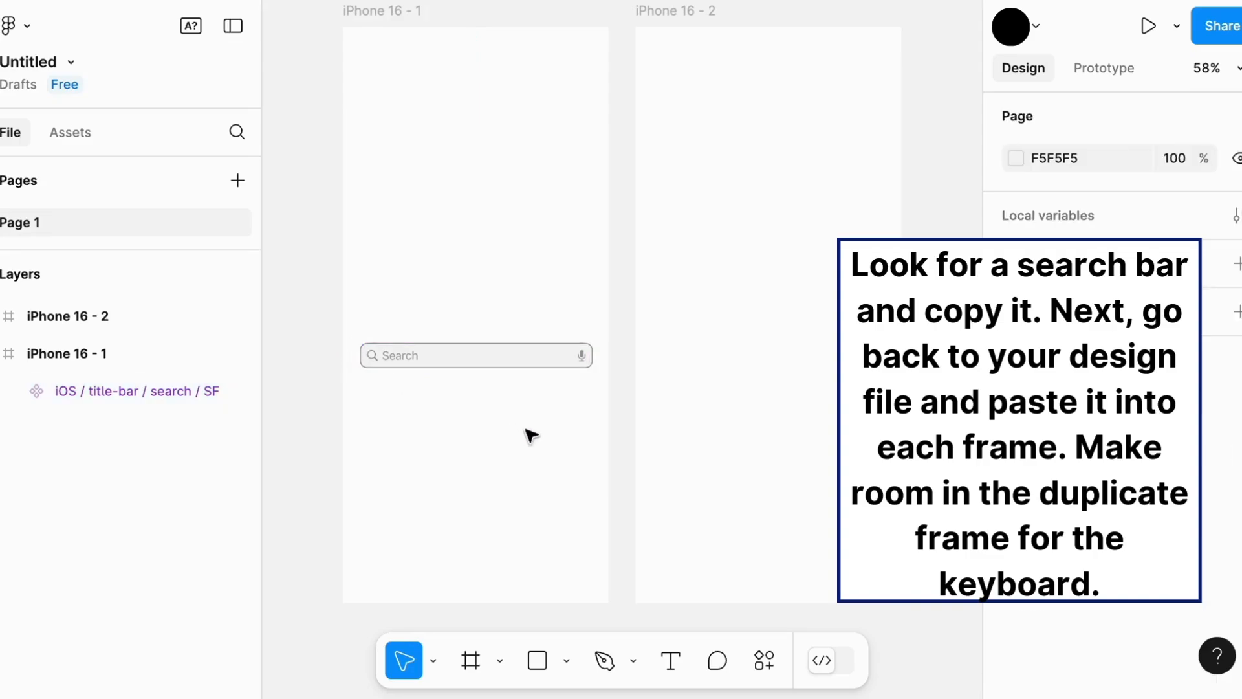
- Move the search bar to the bottom of the iPhone 16 - 1 frame, centre it and widen it to about 356
left_click(474, 361)
left_click_drag(475, 361, 464, 572)
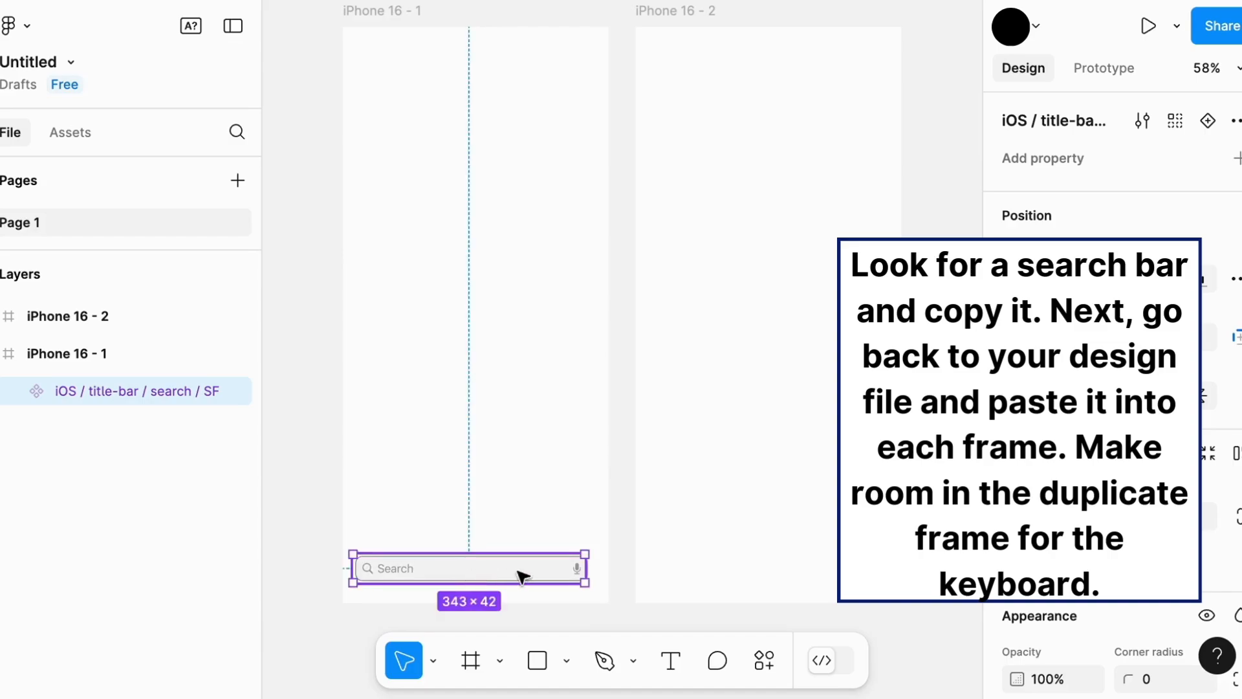
left_click_drag(589, 577, 594, 581)
left_click_drag(507, 572, 520, 550)
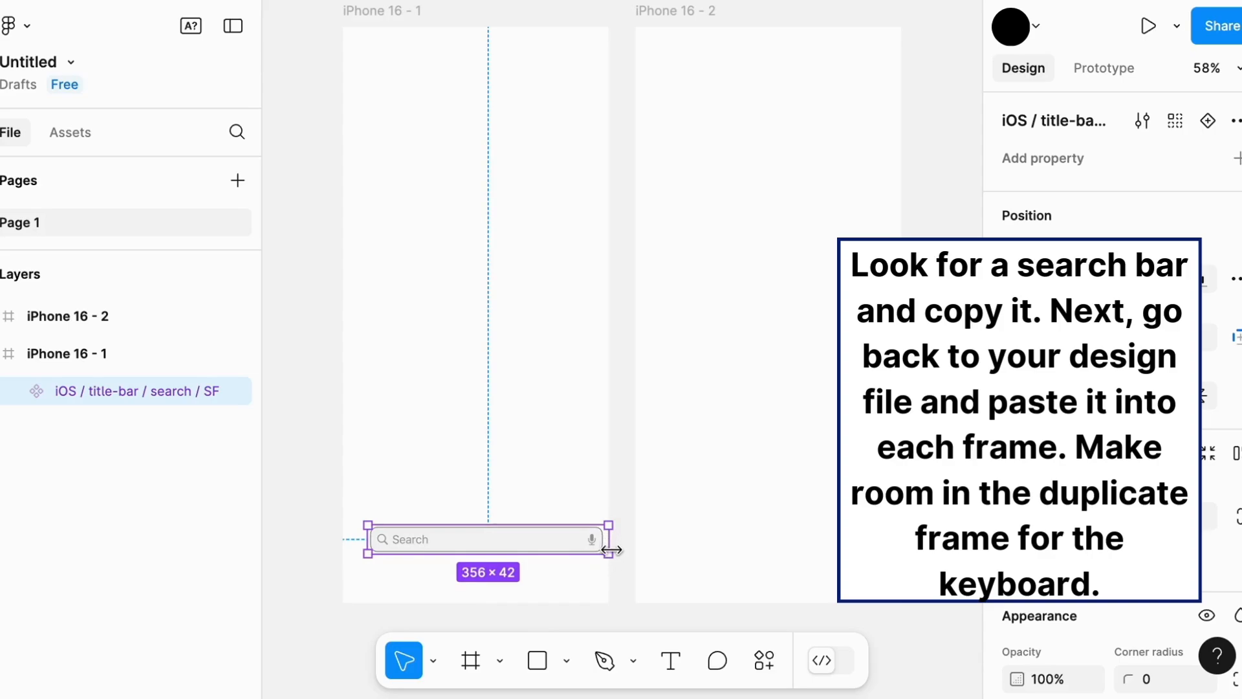
left_click_drag(608, 551, 608, 549)
left_click_drag(518, 546, 511, 577)
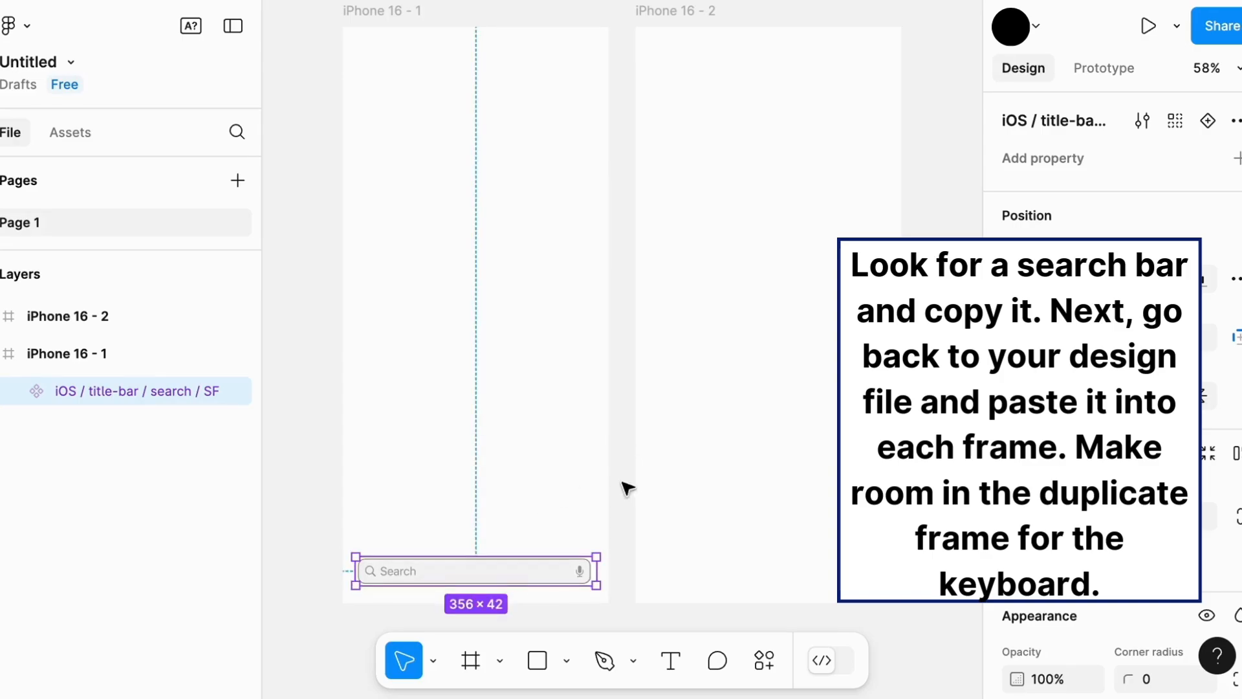
left_click(621, 507)
- Copy the search bar into the iPhone 16 - 2 frame and move it up to make room for a keyboard
left_click(443, 576)
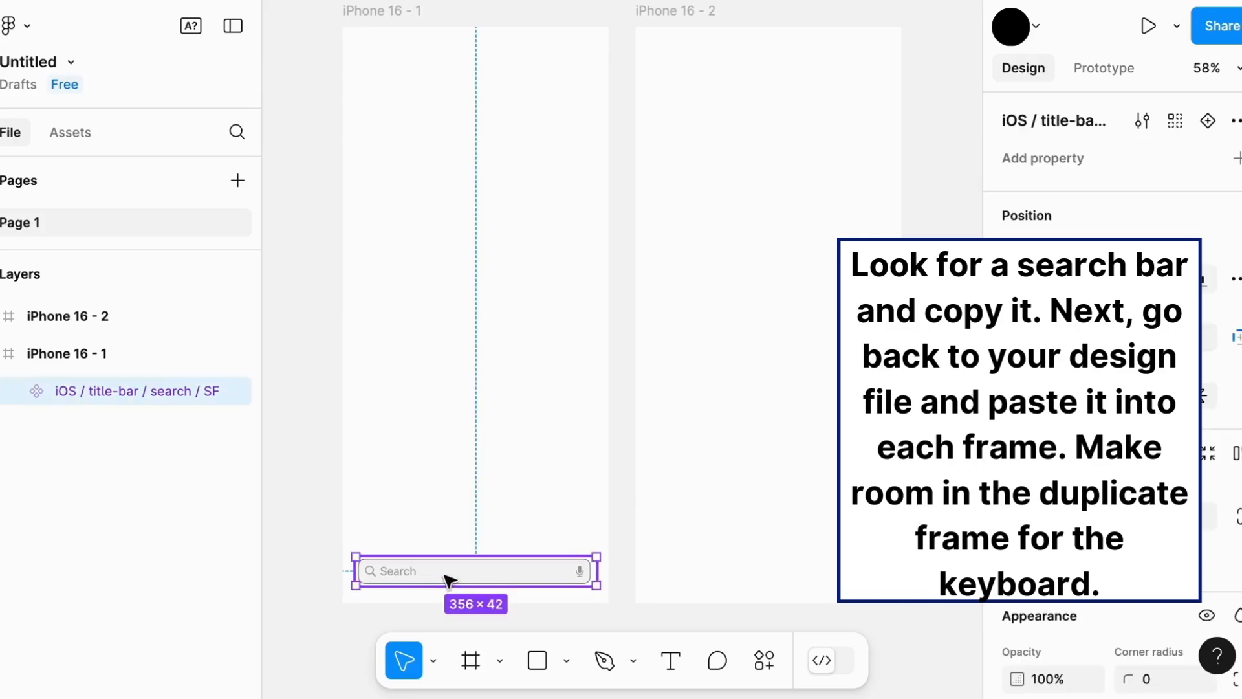
left_click(790, 407)
key("ctrl+v")
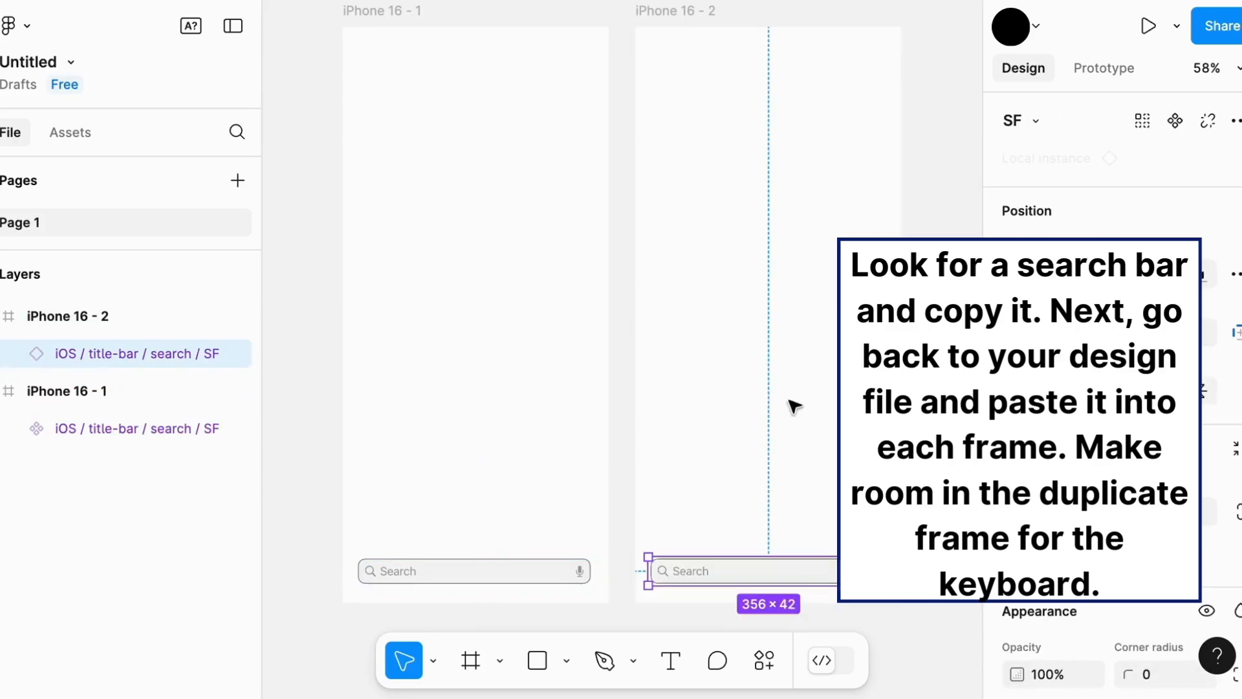
left_click_drag(718, 572, 718, 371)
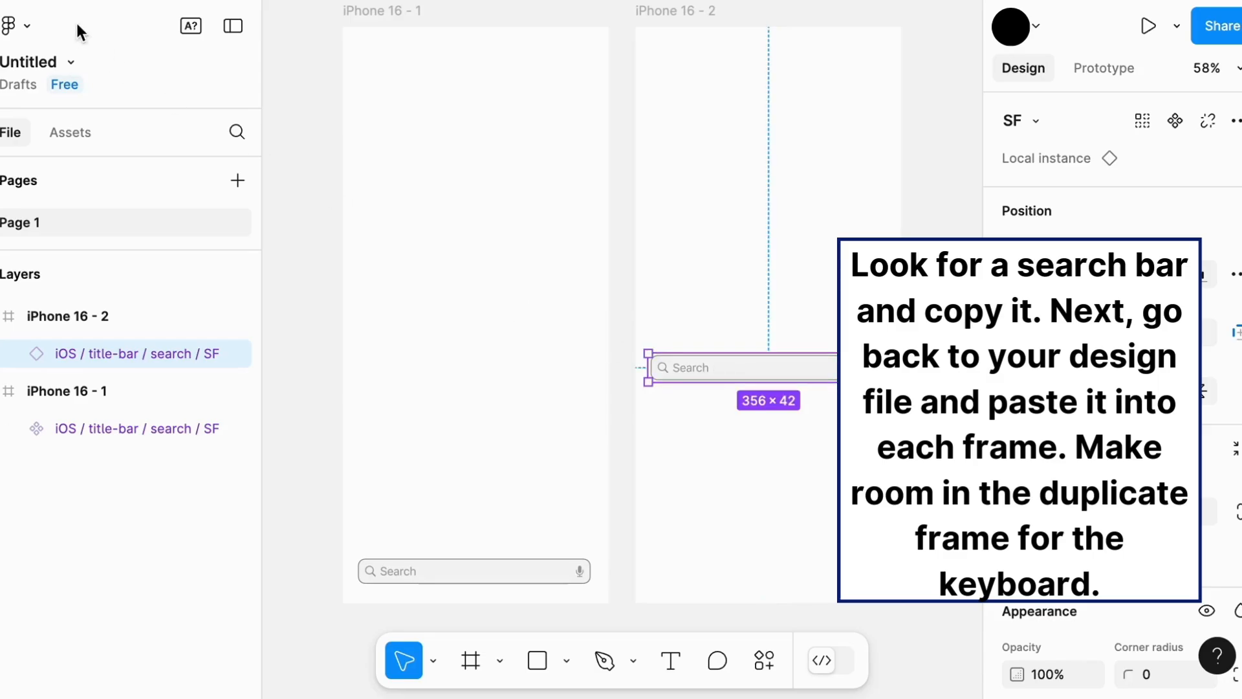
- Reopen the Mobile Wireframe UI Kit file and copy the SF alphabetic keyboard from its iOS page
left_click(26, 17)
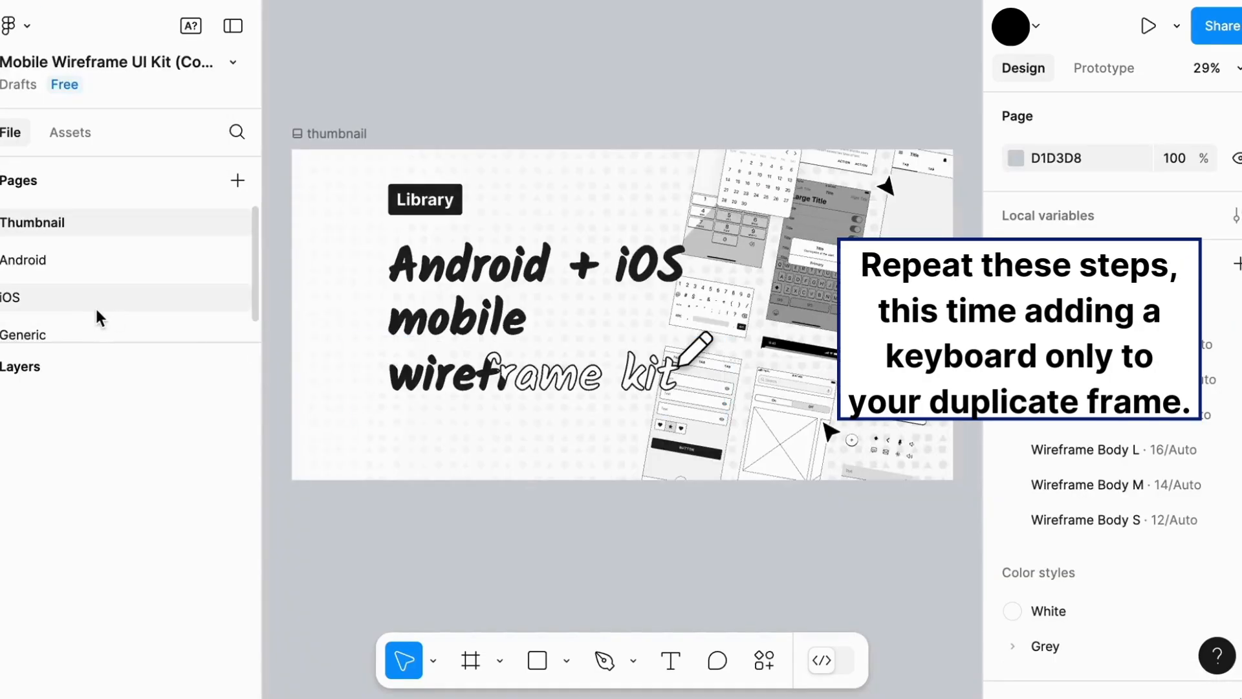
left_click(79, 299)
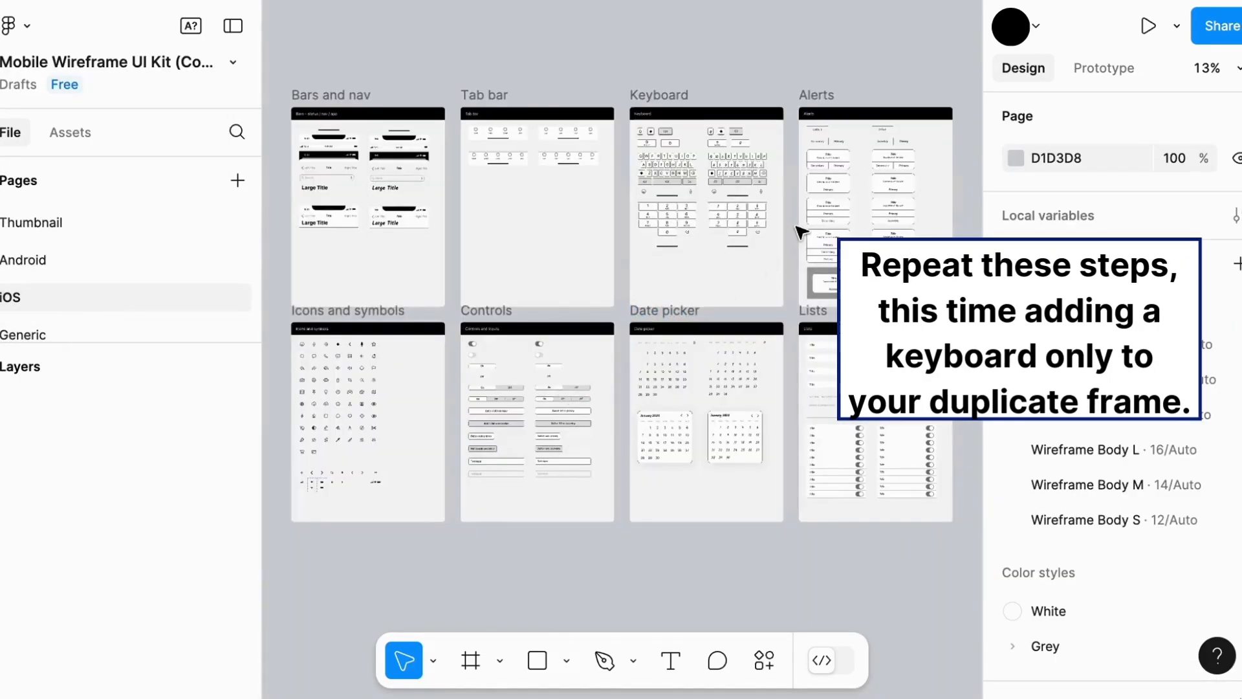
scroll(801, 232, "up", 5)
scroll(799, 229, "left", 6)
scroll(799, 230, "up", 4)
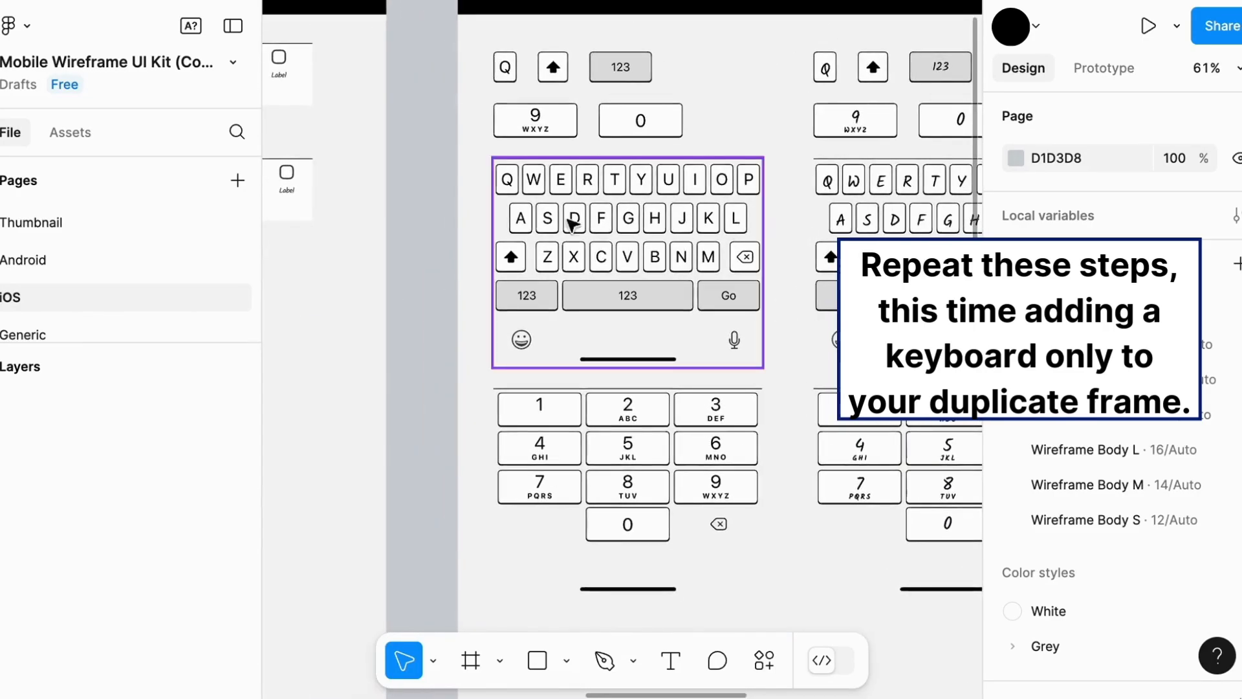
left_click(551, 217)
- Return to the Untitled file, paste the keyboard into the iPhone 16 - 2 frame and place it along the bottom edge
left_click(21, 25)
left_click(33, 65)
double_click(945, 429)
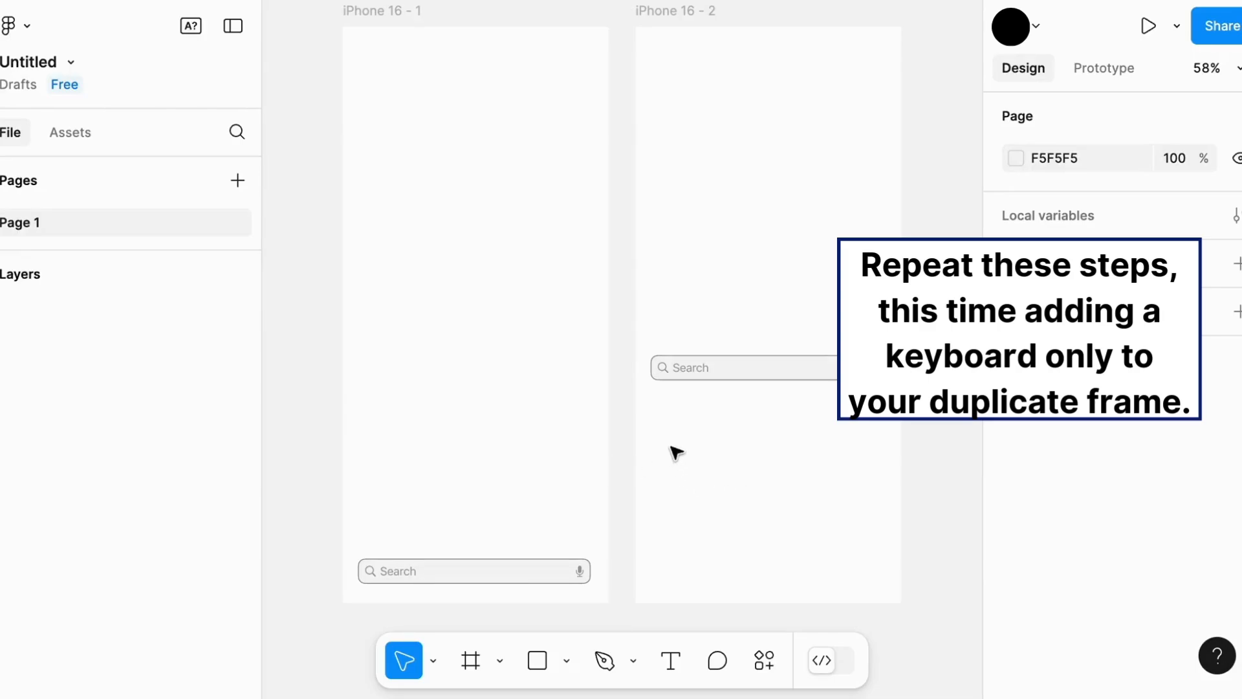
scroll(677, 451, "down", 3)
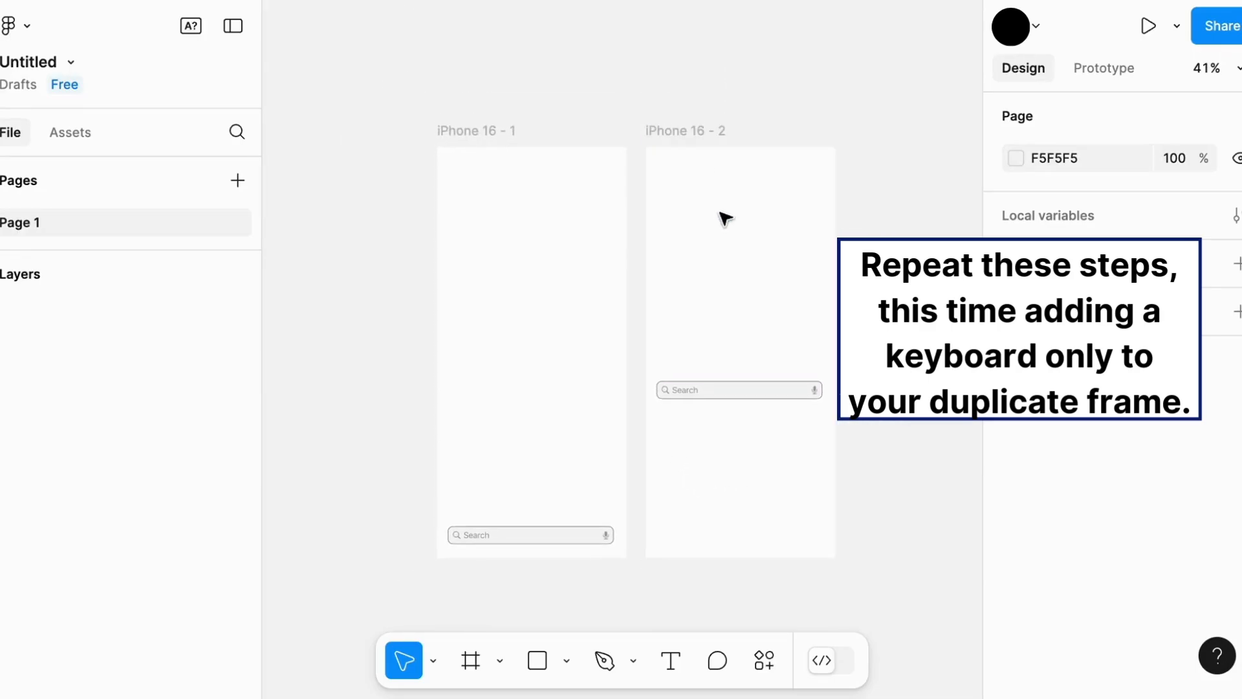
left_click(693, 138)
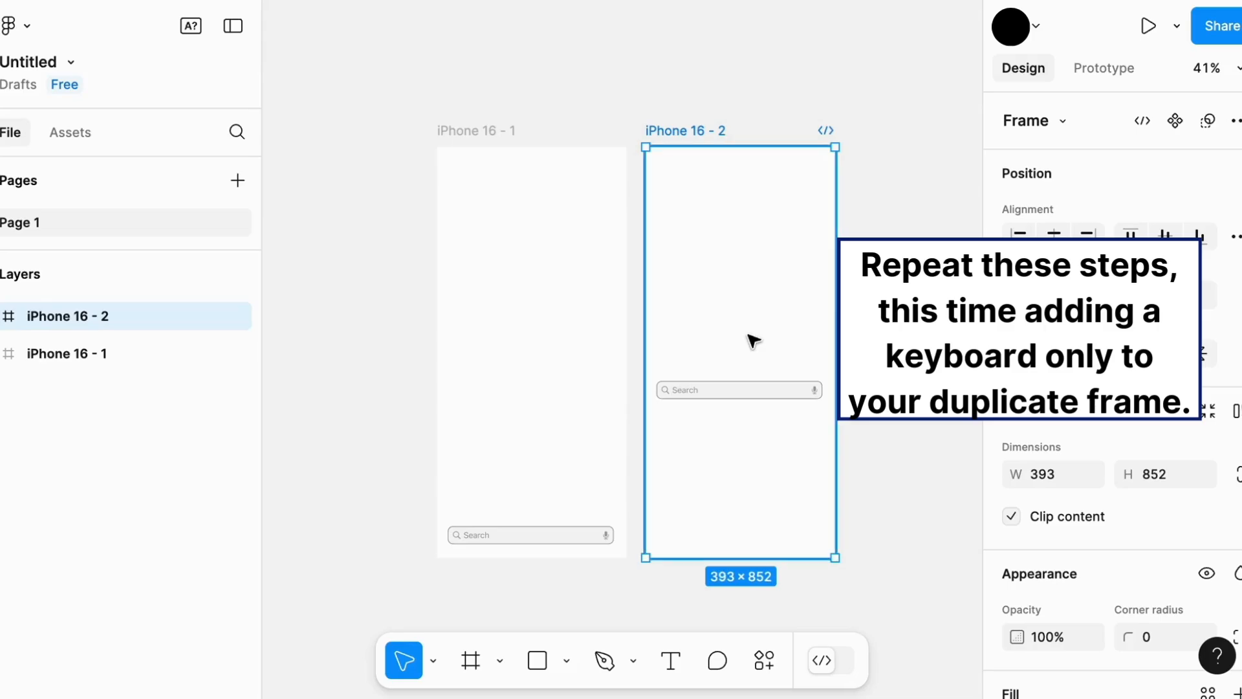
key("ctrl+v")
left_click_drag(795, 330, 774, 466)
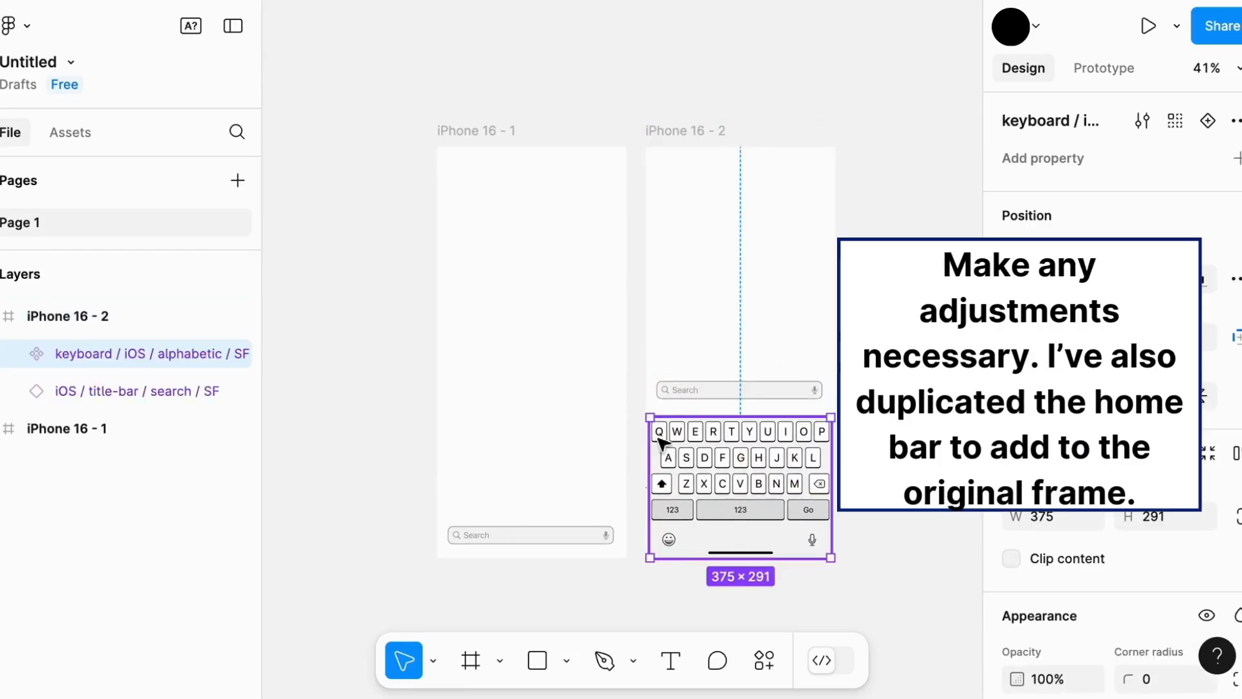
- Widen the keyboard on both sides to 393 so it spans the full width of the iPhone 16 - 2 frame
left_click_drag(643, 415, 644, 414)
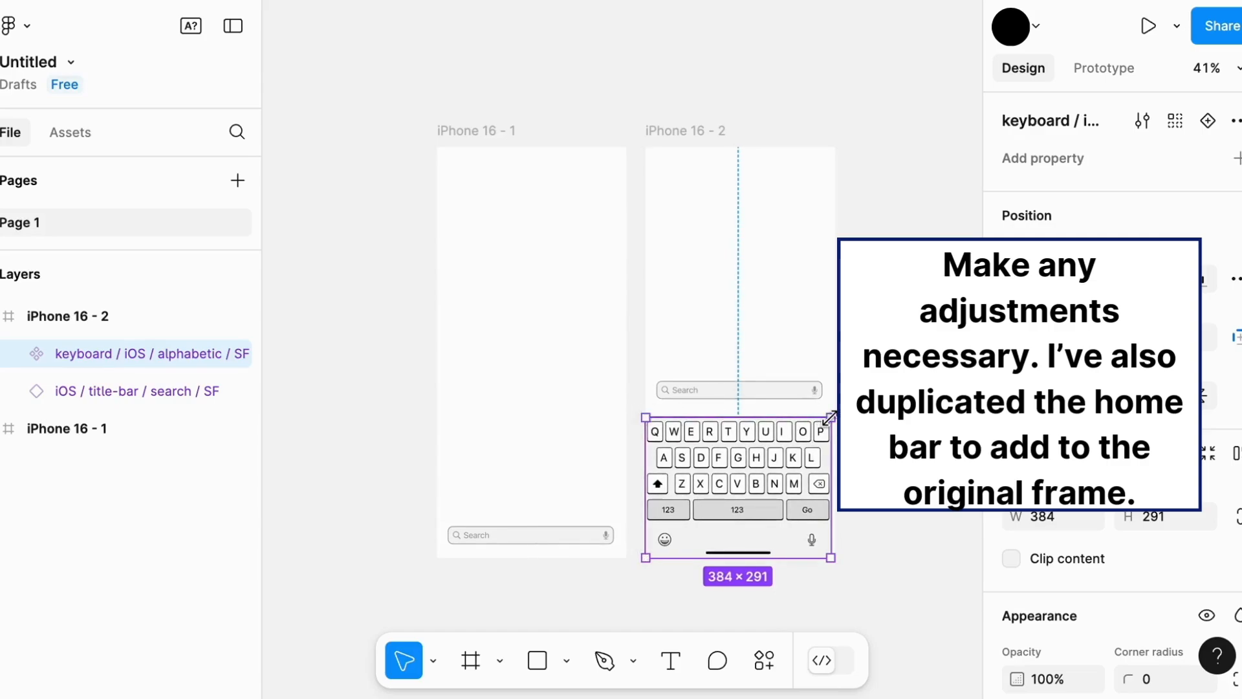
left_click_drag(830, 419, 834, 418)
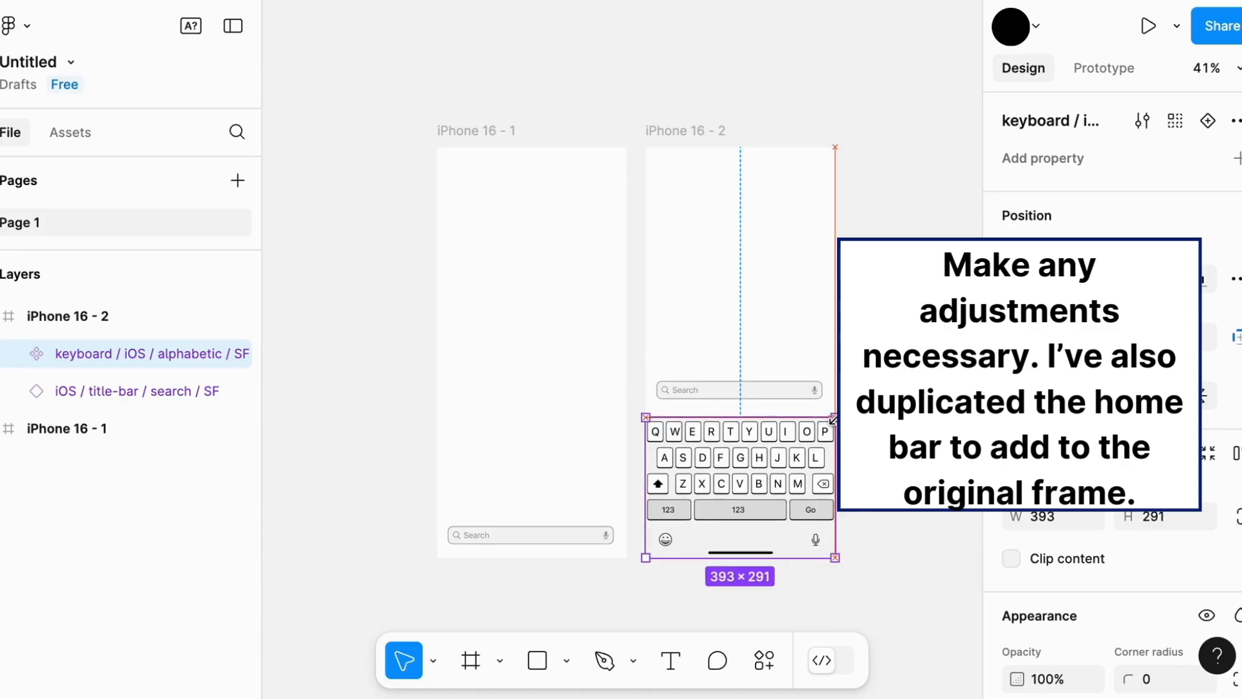
left_click(887, 444)
- Move the iPhone 16 - 2 search bar down to just above the keyboard, keeping it centred in the frame
scroll(887, 444, "up", 5)
scroll(886, 443, "down", 1)
scroll(870, 433, "down", 3)
scroll(870, 433, "left", 3)
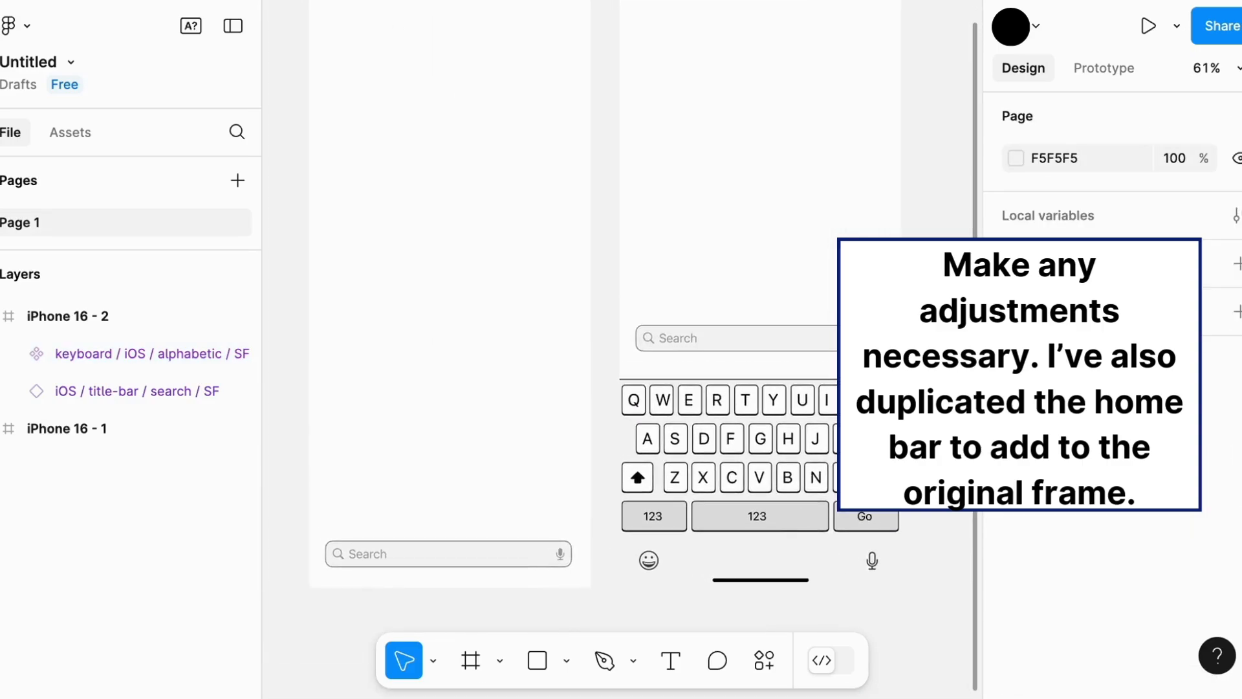
scroll(870, 433, "down", 1)
left_click_drag(743, 322, 767, 340)
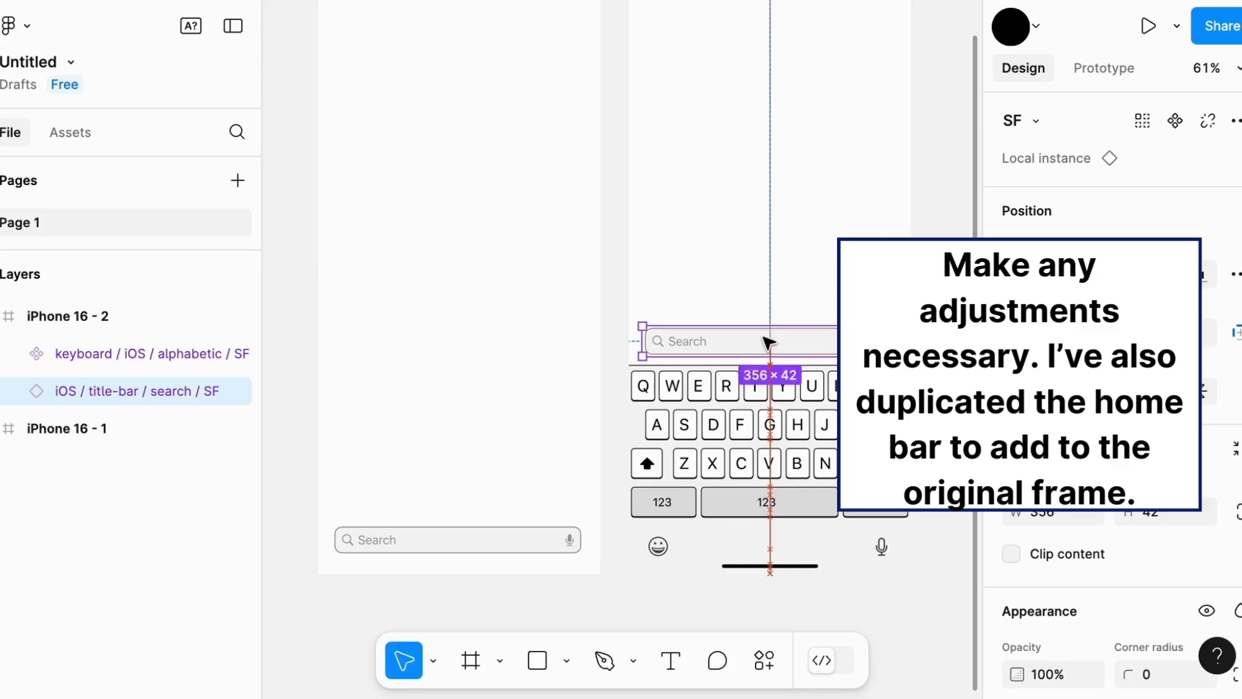
- Duplicate the keyboard's iOS home indicator and place the copy along the bottom edge of the iPhone 16 - 1 frame
left_click(767, 550)
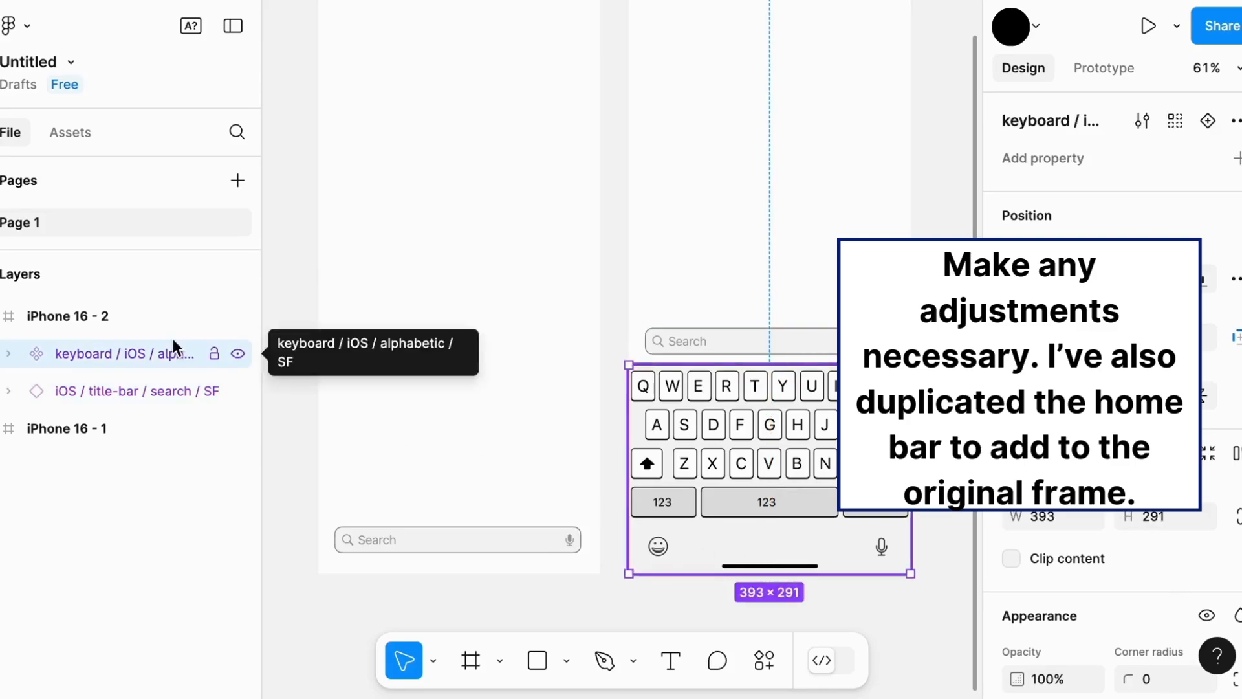
left_click(8, 353)
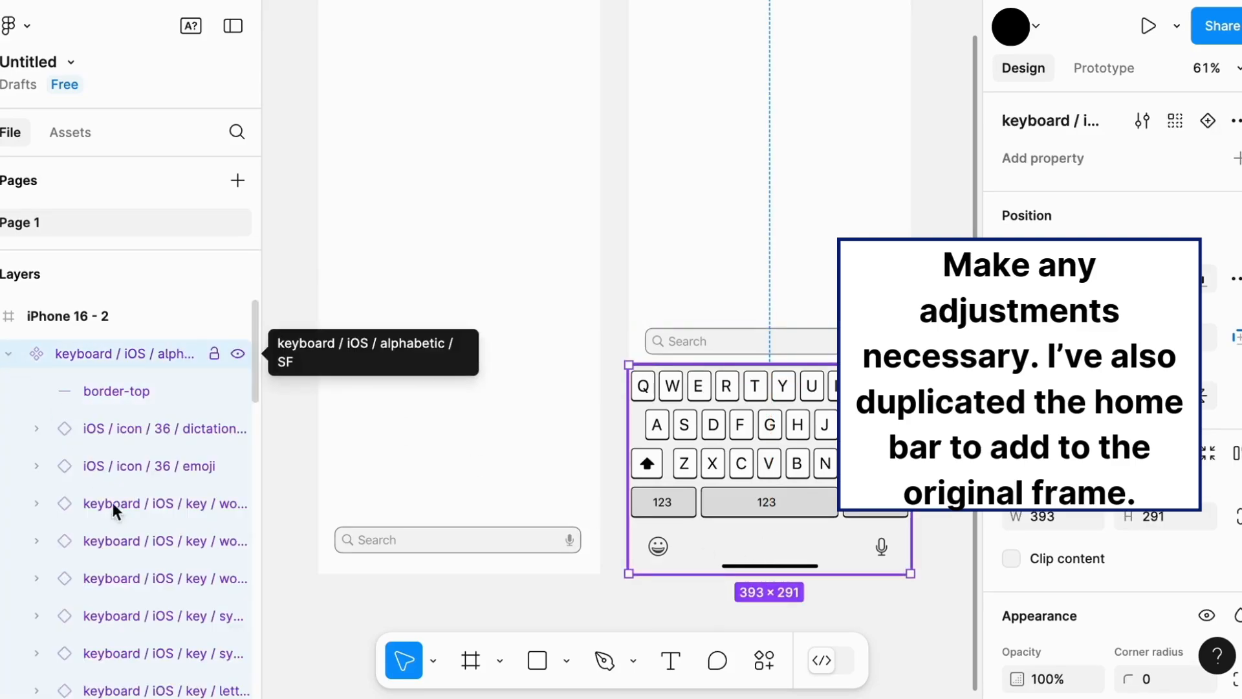
scroll(127, 527, "down", 3)
scroll(127, 527, "down", 3)
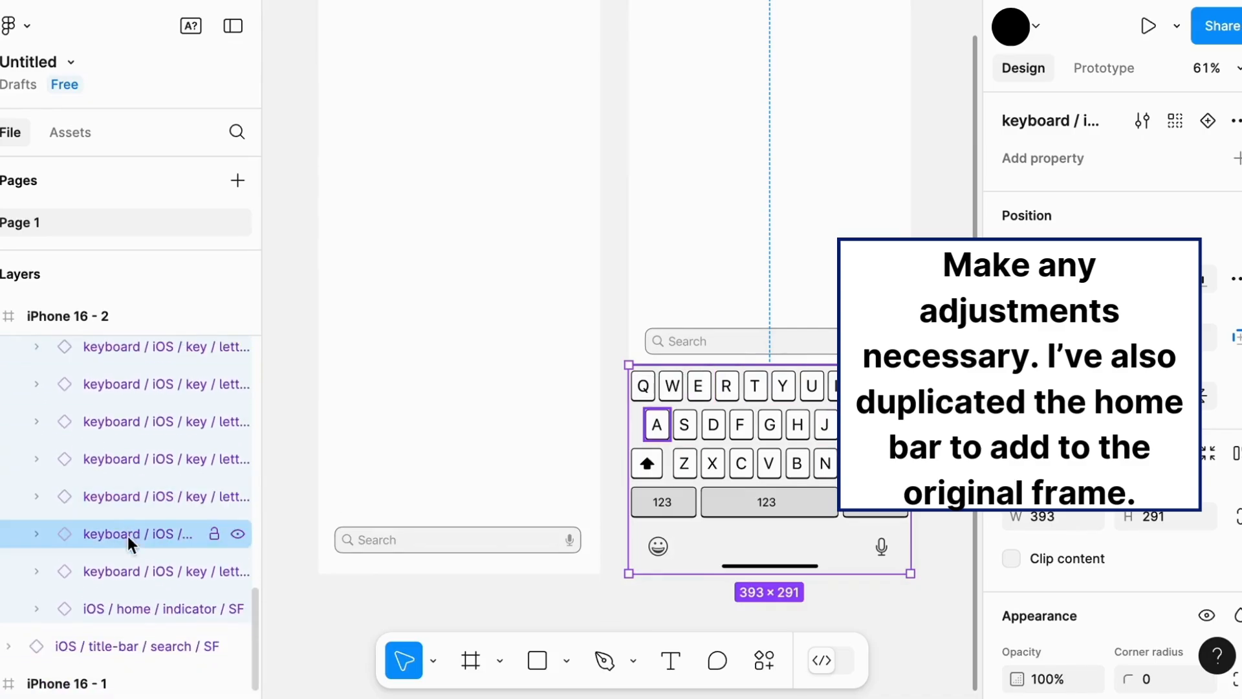
left_click(150, 610)
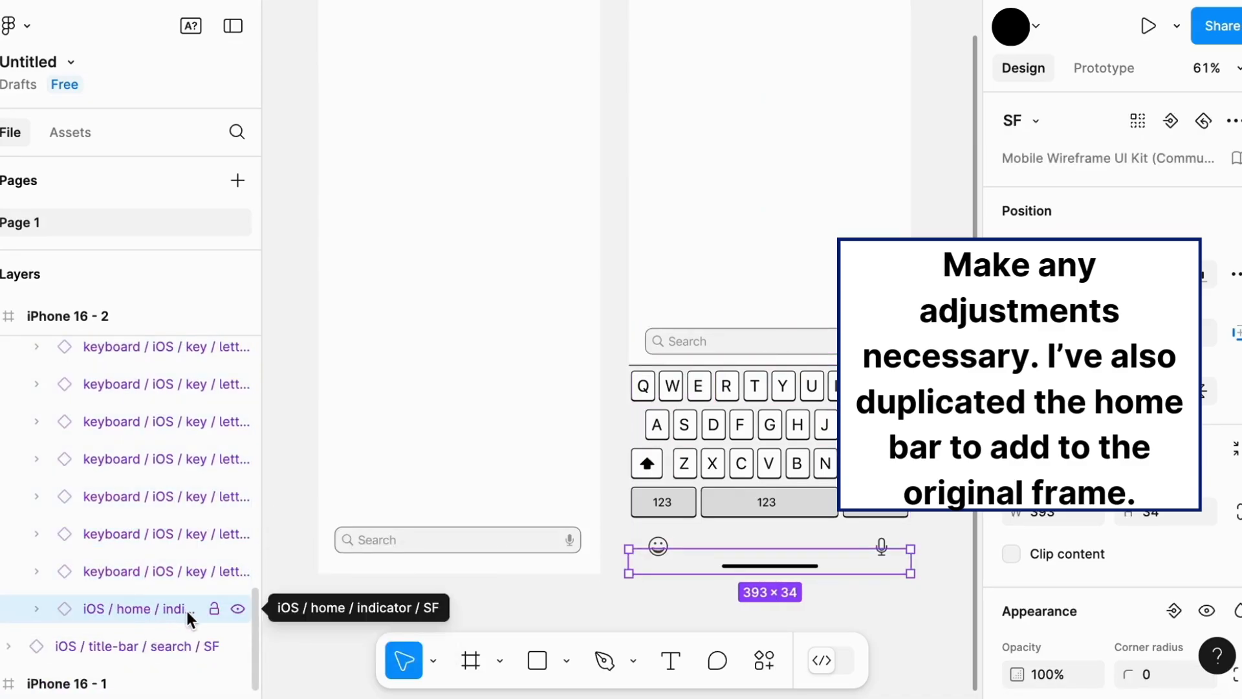
key("ctrl+d")
left_click_drag(780, 571, 464, 570)
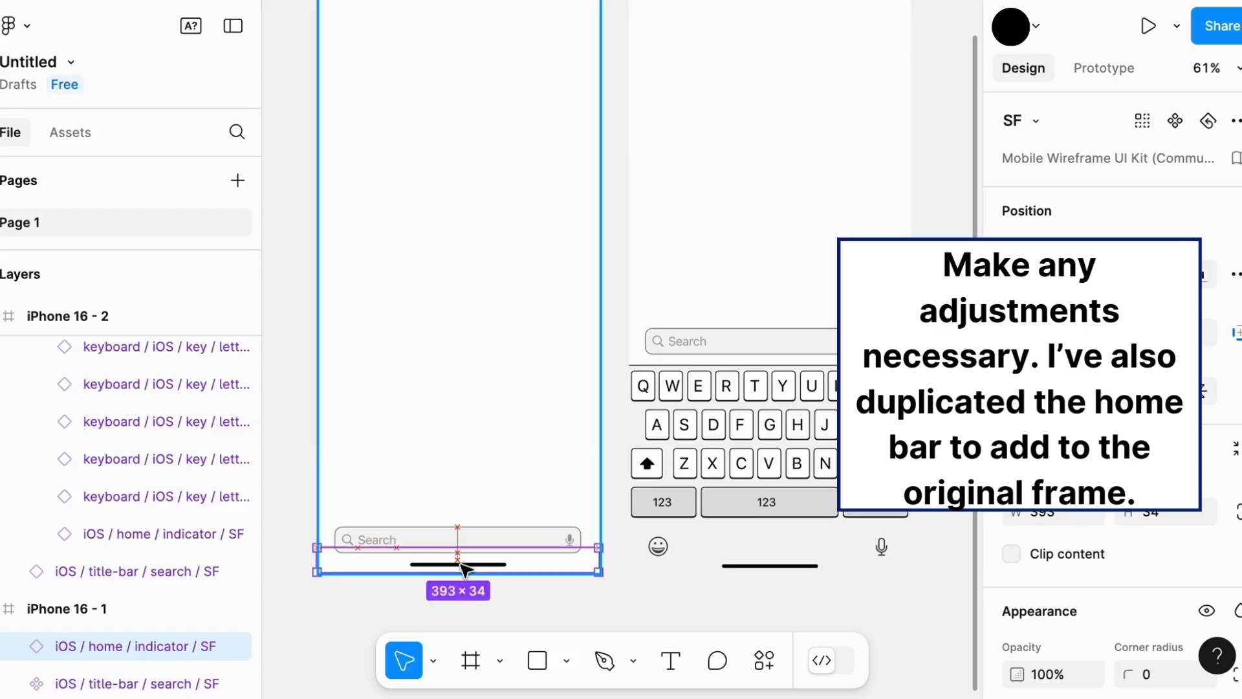
left_click(621, 610)
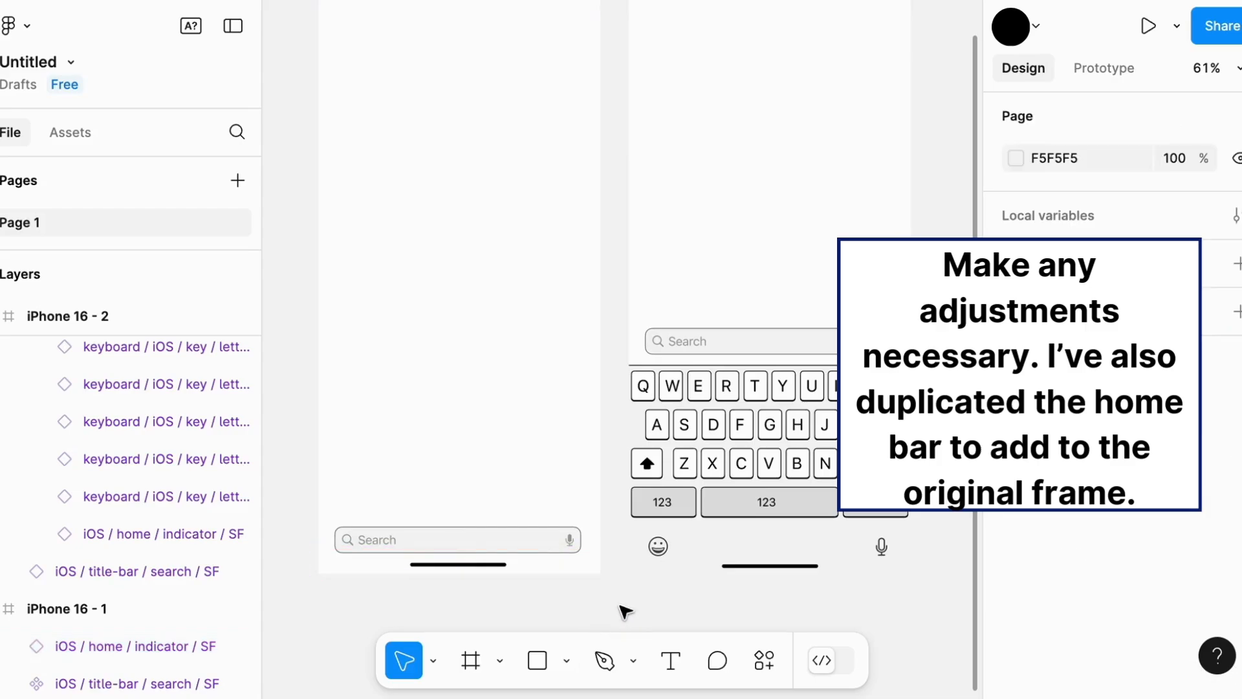
- Add a prototype connection from the iPhone 16 - 1 search bar to the iPhone 16 - 2 frame, triggered on Touch up
scroll(703, 500, "down", 1)
scroll(703, 500, "down", 3)
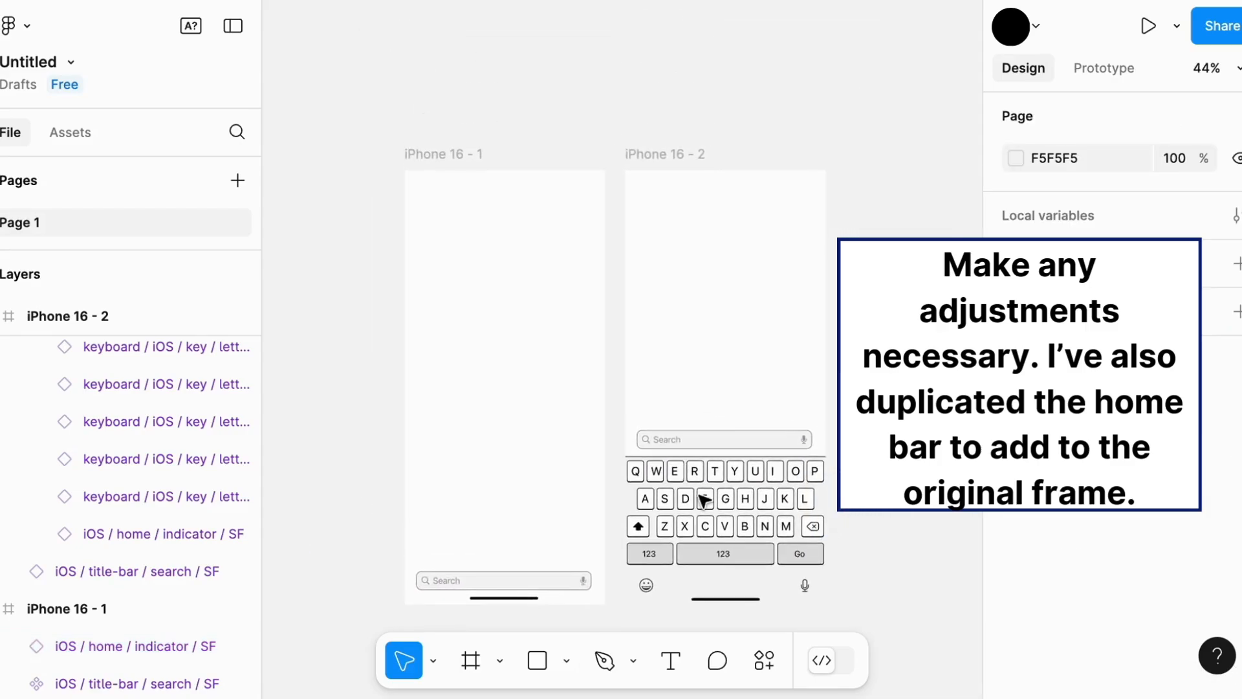
left_click(1107, 70)
left_click(576, 541)
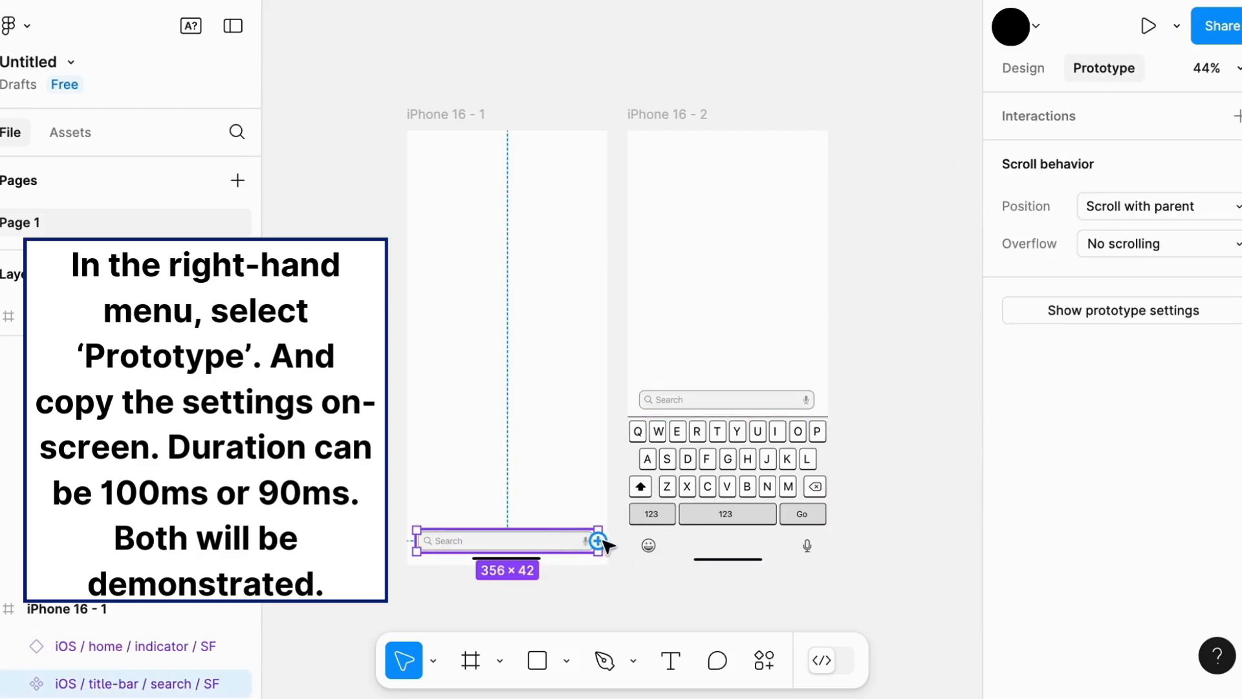
left_click_drag(598, 541, 656, 362)
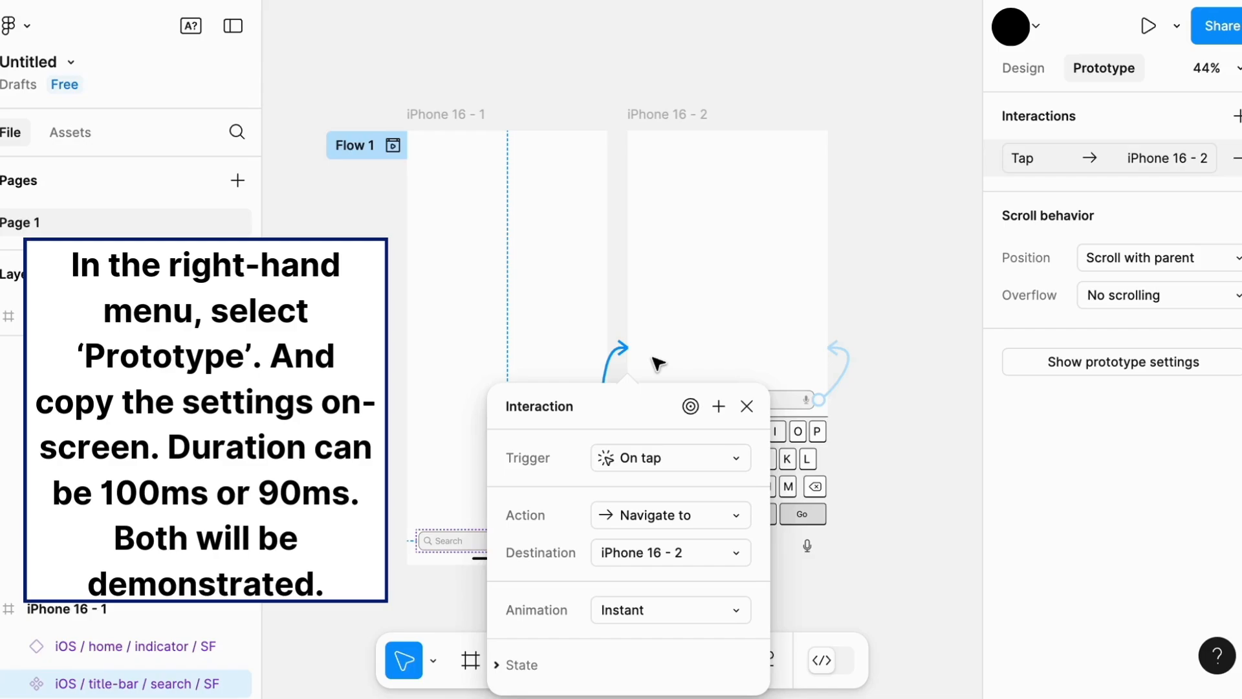
left_click(702, 459)
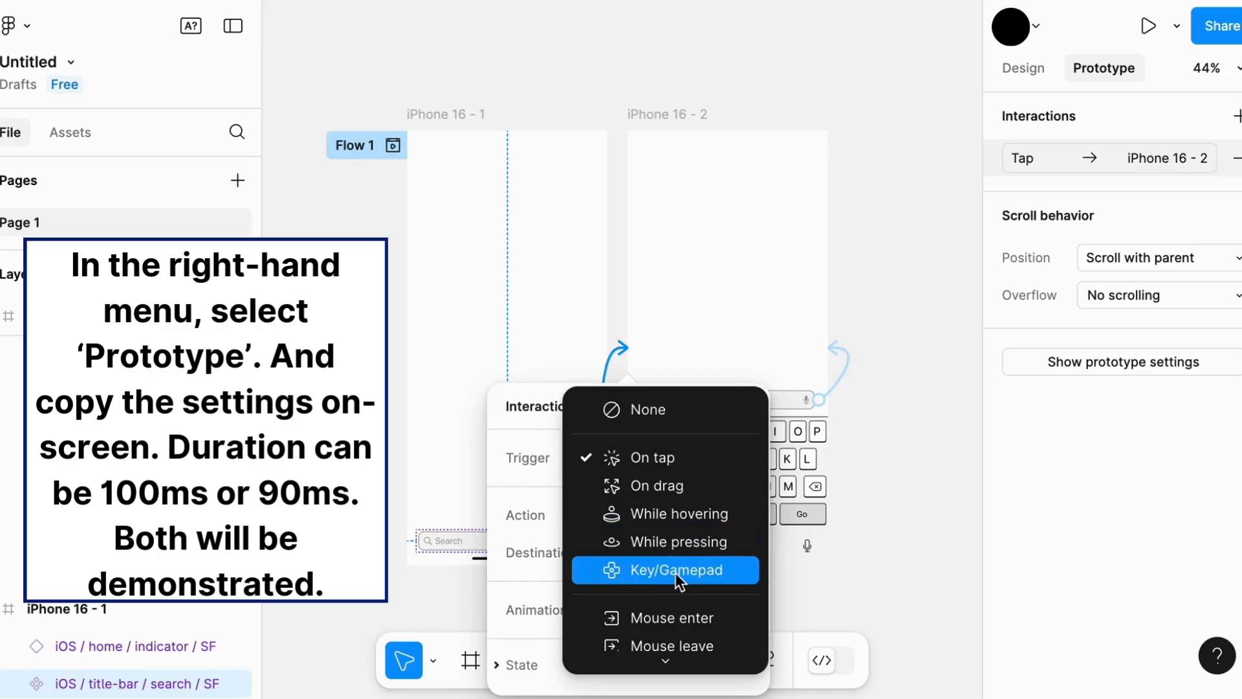
scroll(677, 579, "down", 1)
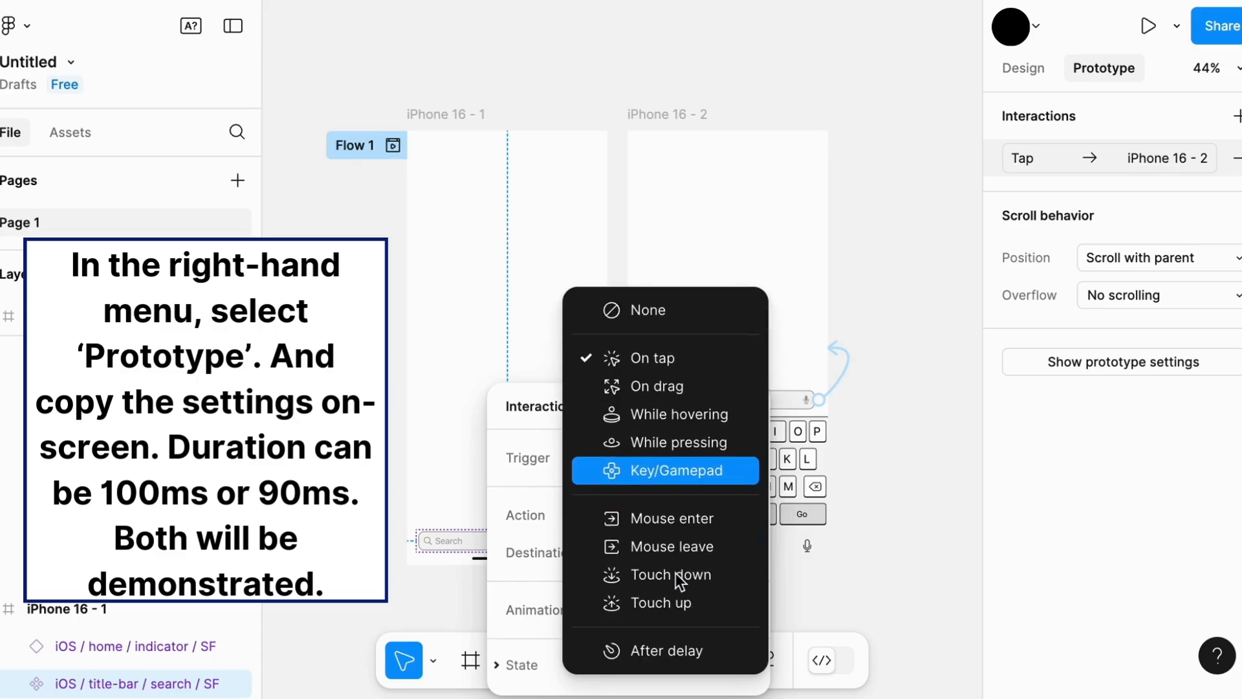
left_click(660, 608)
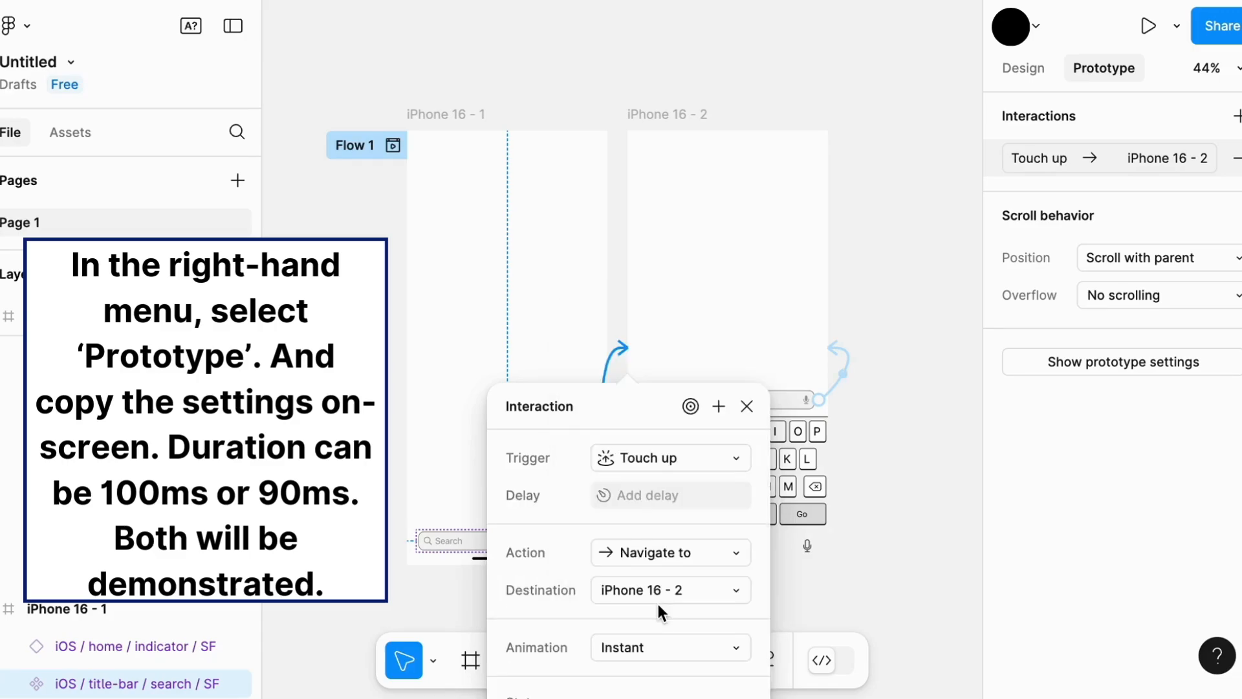
- Set the interaction's animation to Smart animate with a Linear curve and a 100 ms duration, and close its settings
left_click(623, 646)
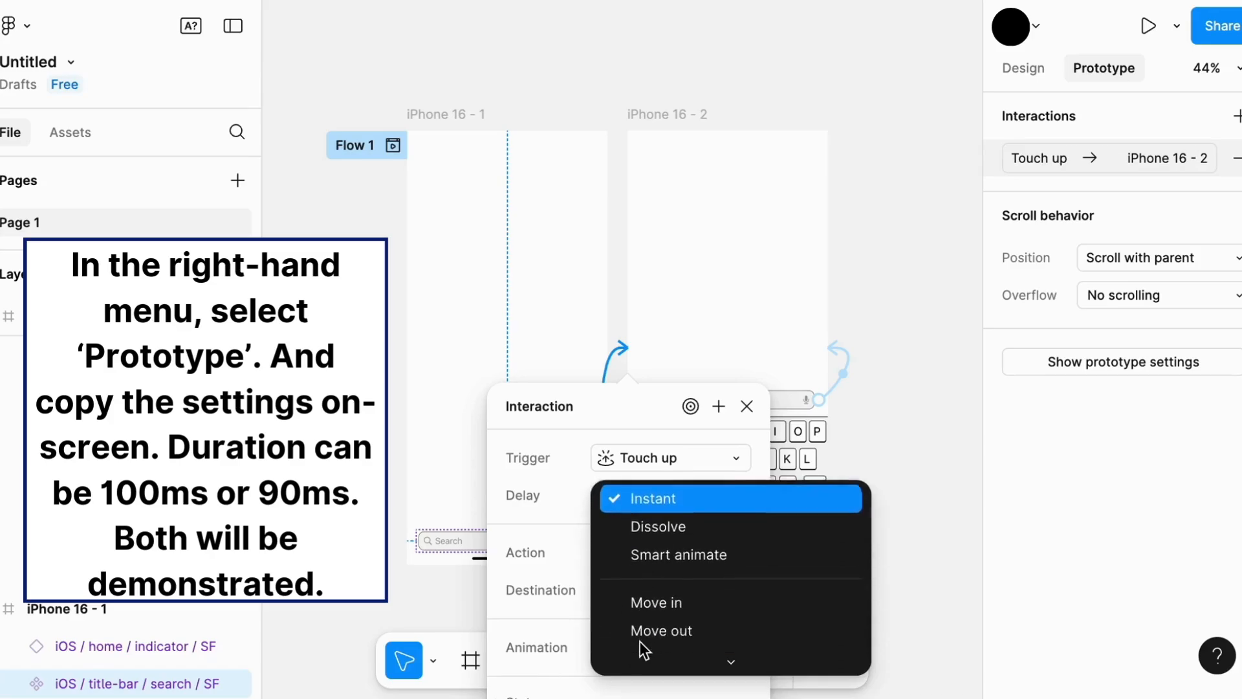
left_click(666, 514)
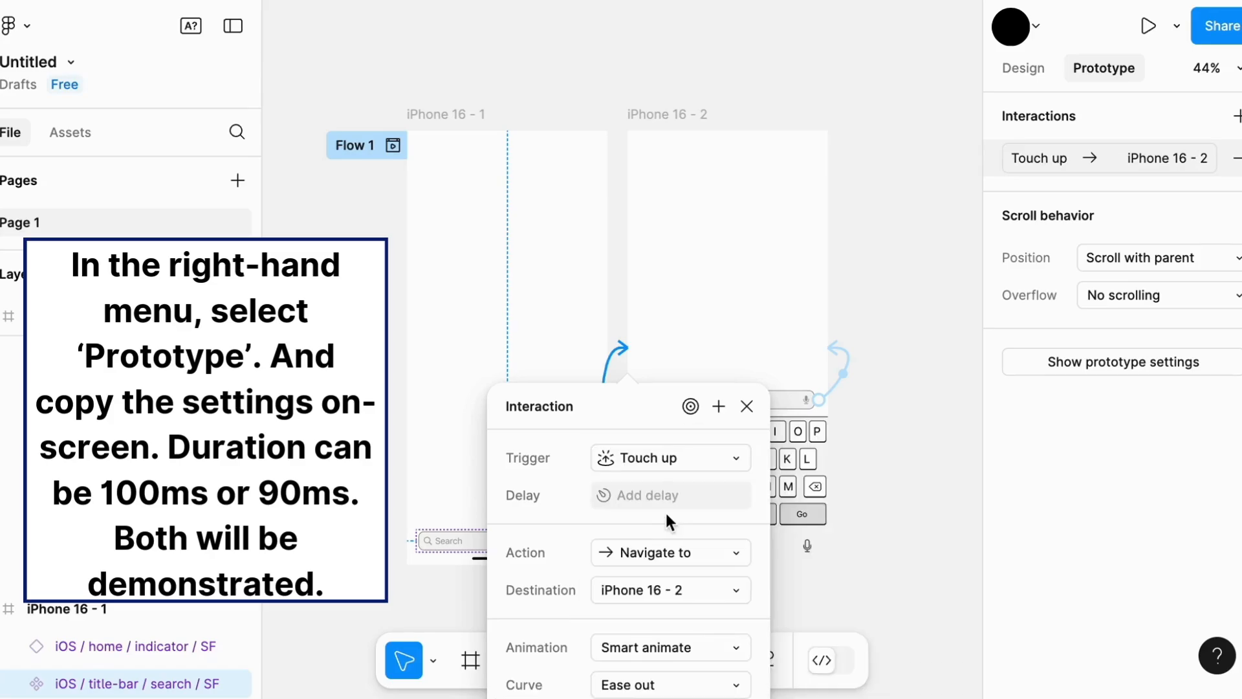
scroll(676, 474, "down", 3)
left_click(677, 475)
left_click(678, 406)
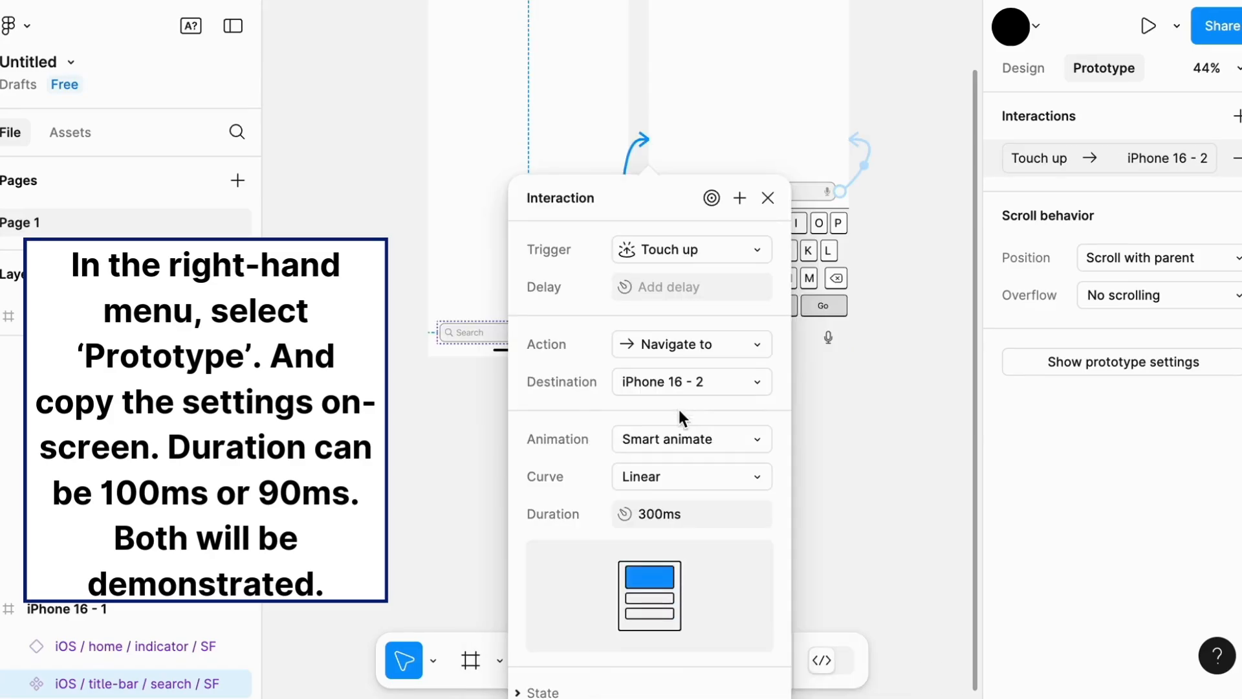
left_click(673, 513)
type("100")
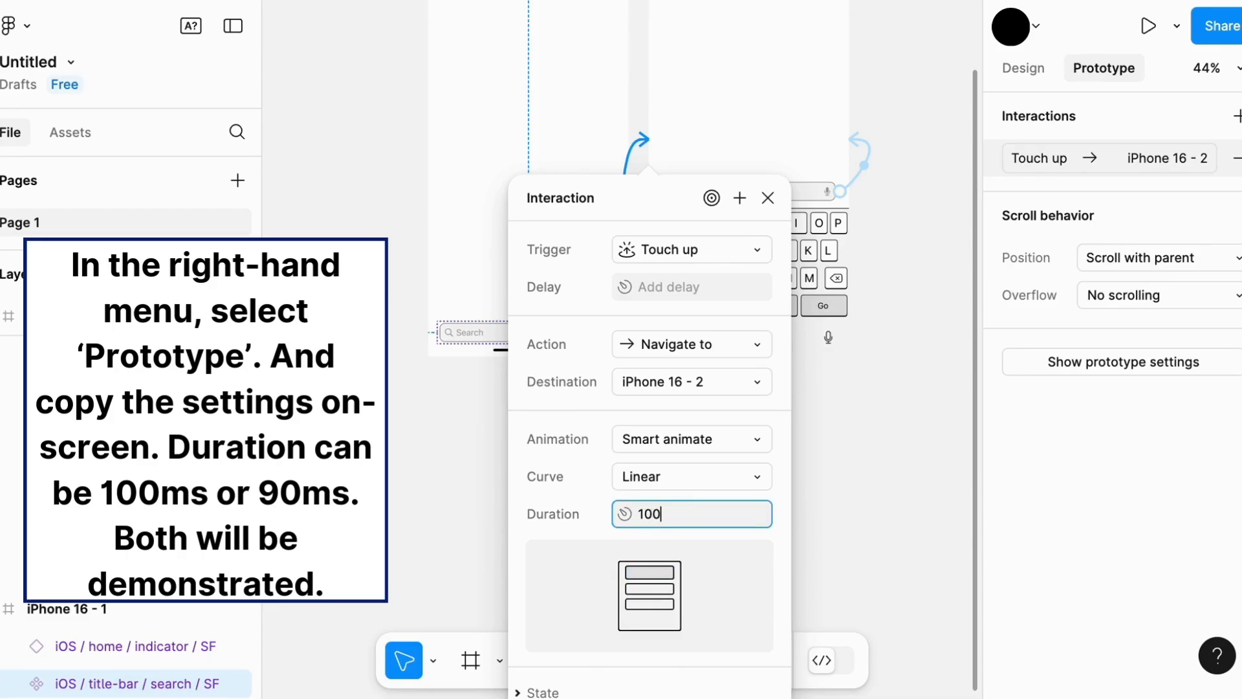
key("Return")
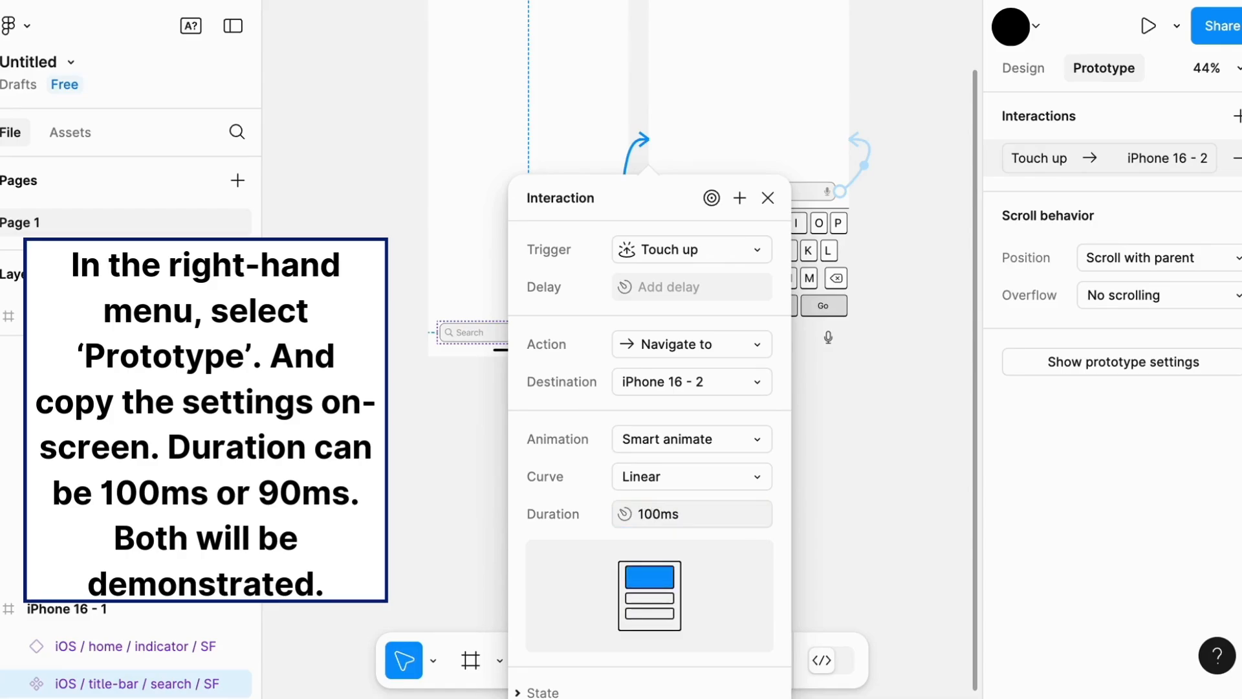
left_click(768, 199)
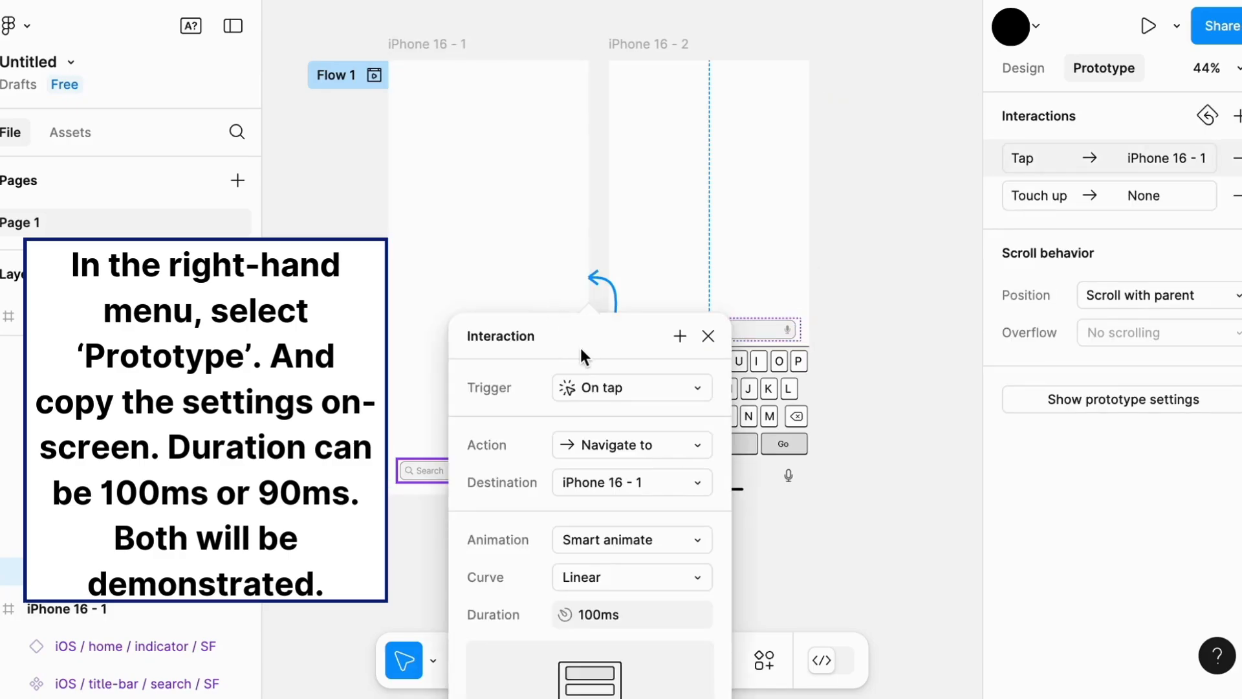
- Set the trigger of the iPhone 16 - 2 search bar's interaction leading to iPhone 16 - 1 to Touch down
left_click(610, 388)
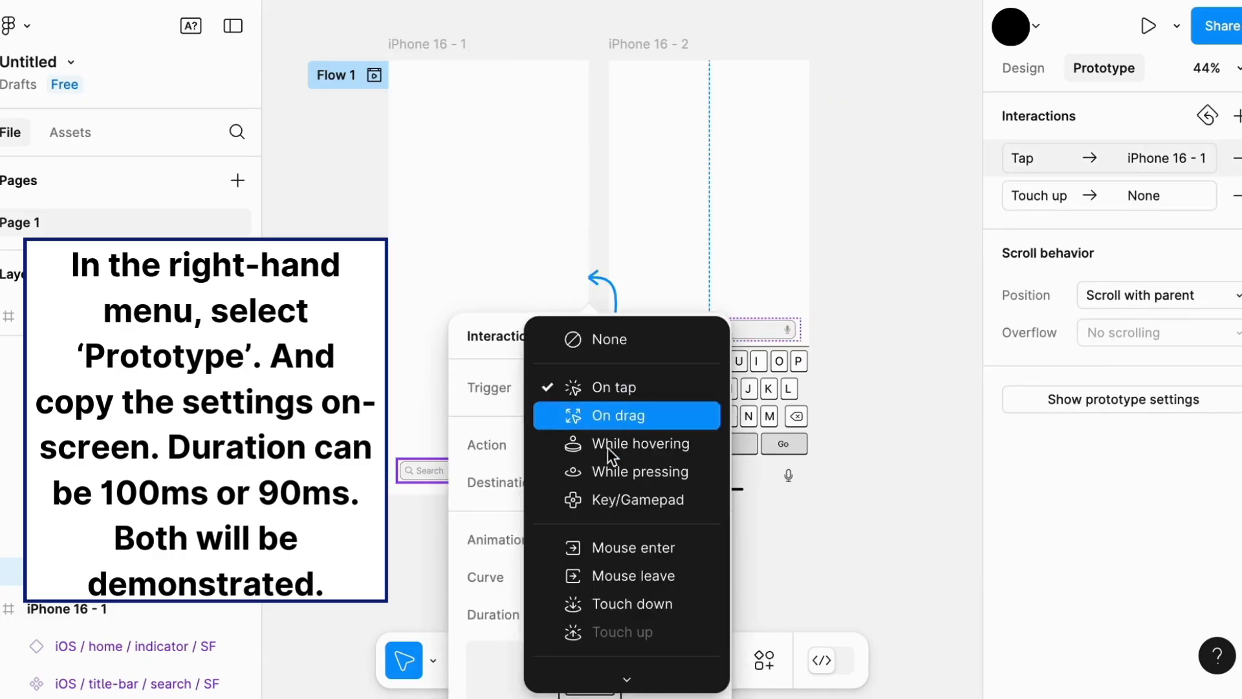
left_click(619, 607)
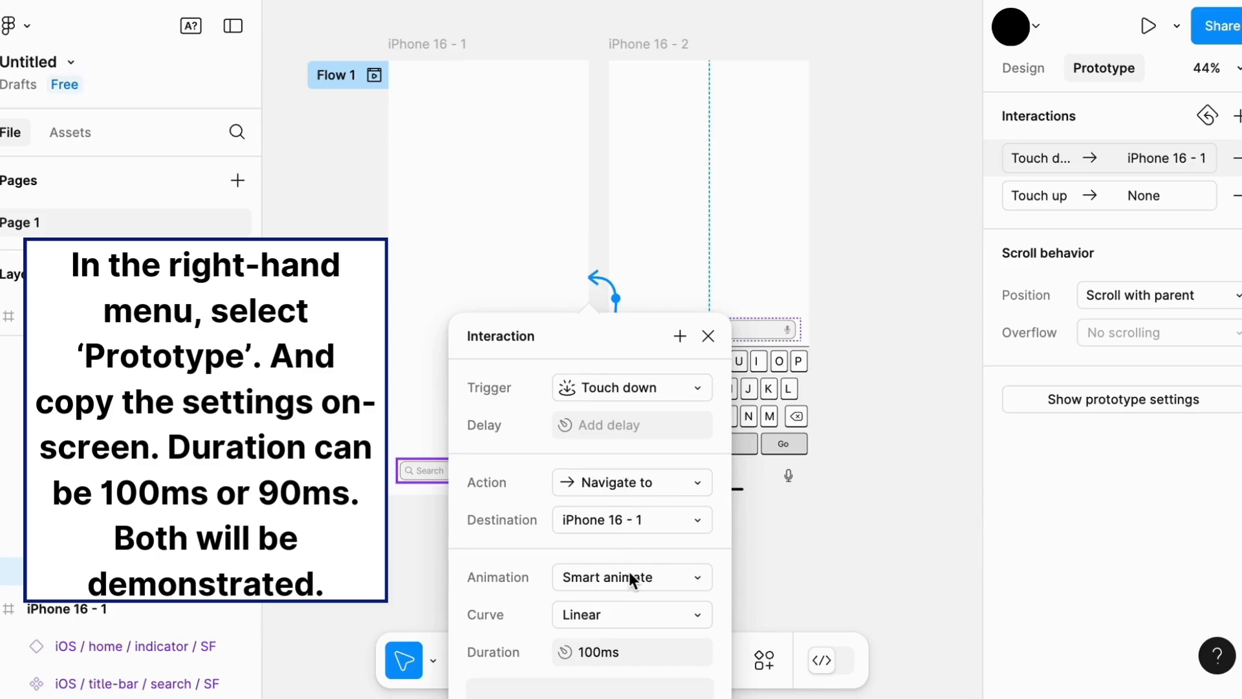
left_click(840, 536)
- Open the inline preview of Flow 1 from its starting frame and close it again
left_click(374, 75)
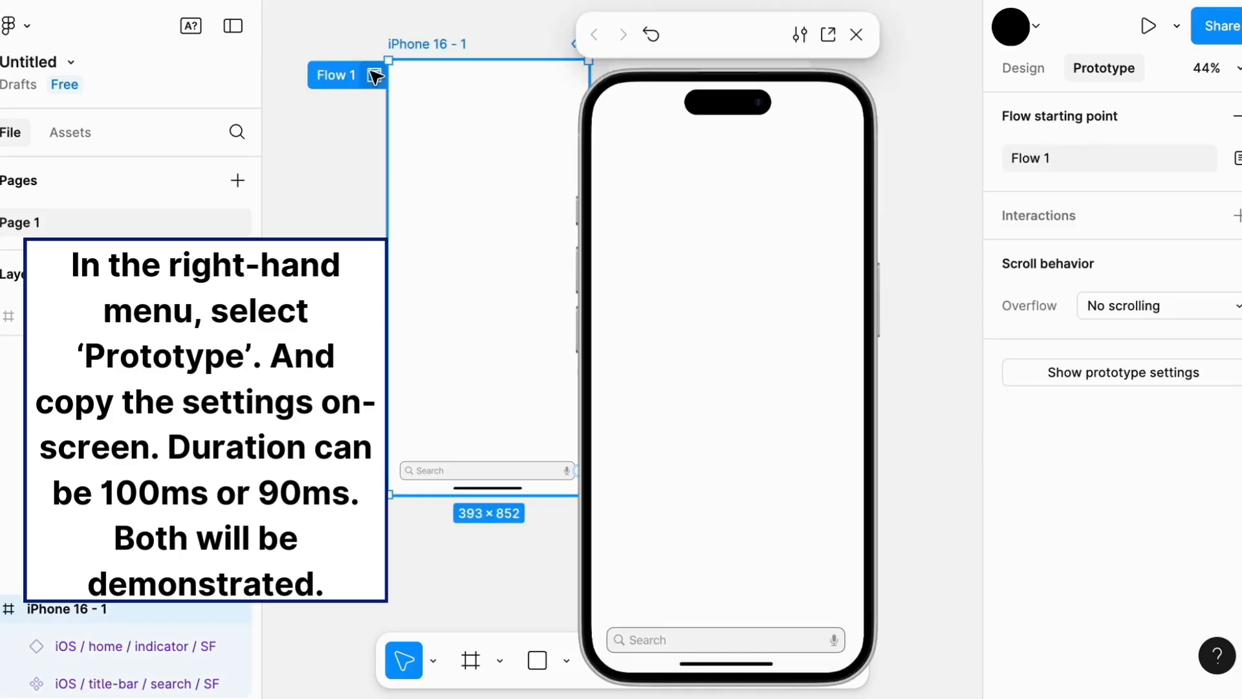
scroll(396, 232, "down", 4)
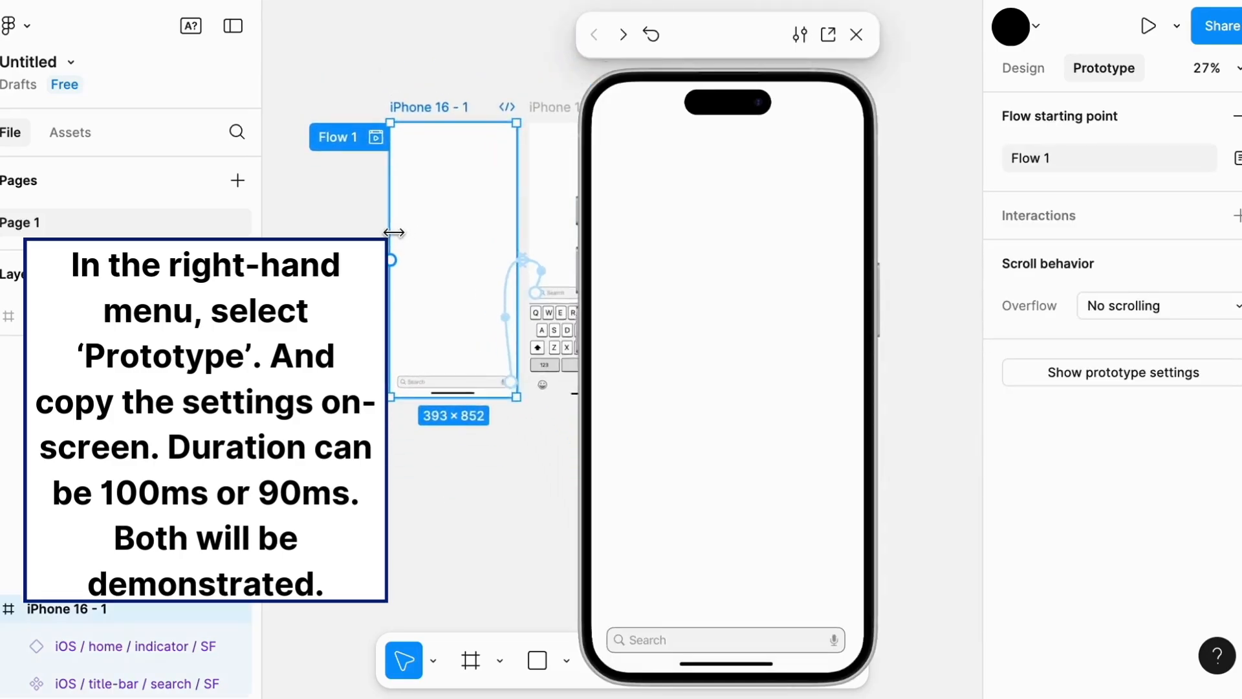
left_click(856, 34)
mouse_move(796, 97)
left_mouse_down()
mouse_move(882, 130)
mouse_move(807, 97)
left_mouse_up()
scroll(807, 97, "down", 2)
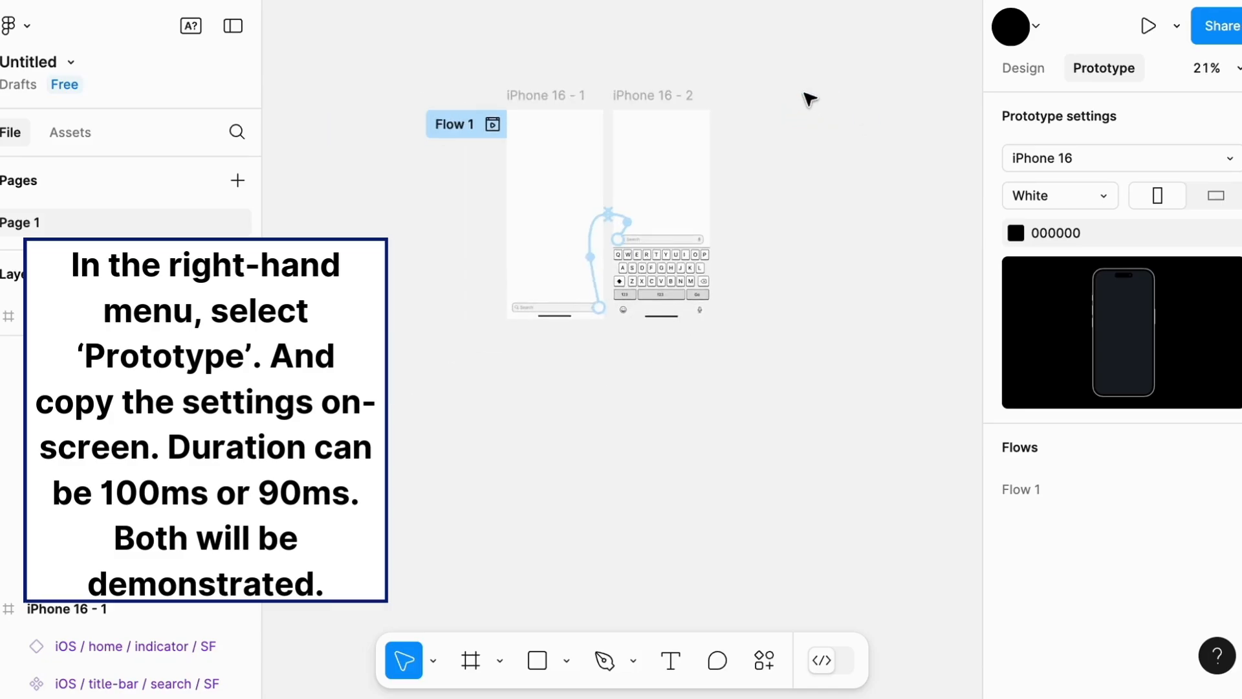
scroll(808, 99, "up", 1)
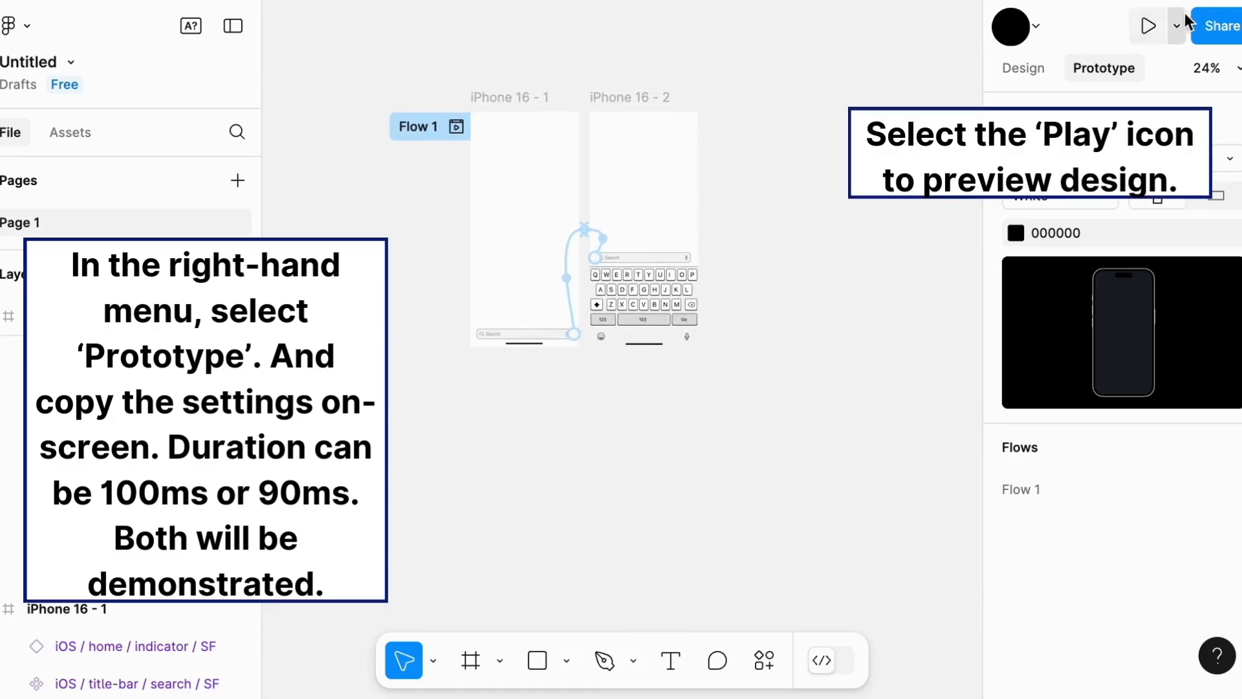
- Play the prototype and test switching the keyboard screen on and off through the search bar, and return to the design
left_click(1153, 29)
left_click(622, 589)
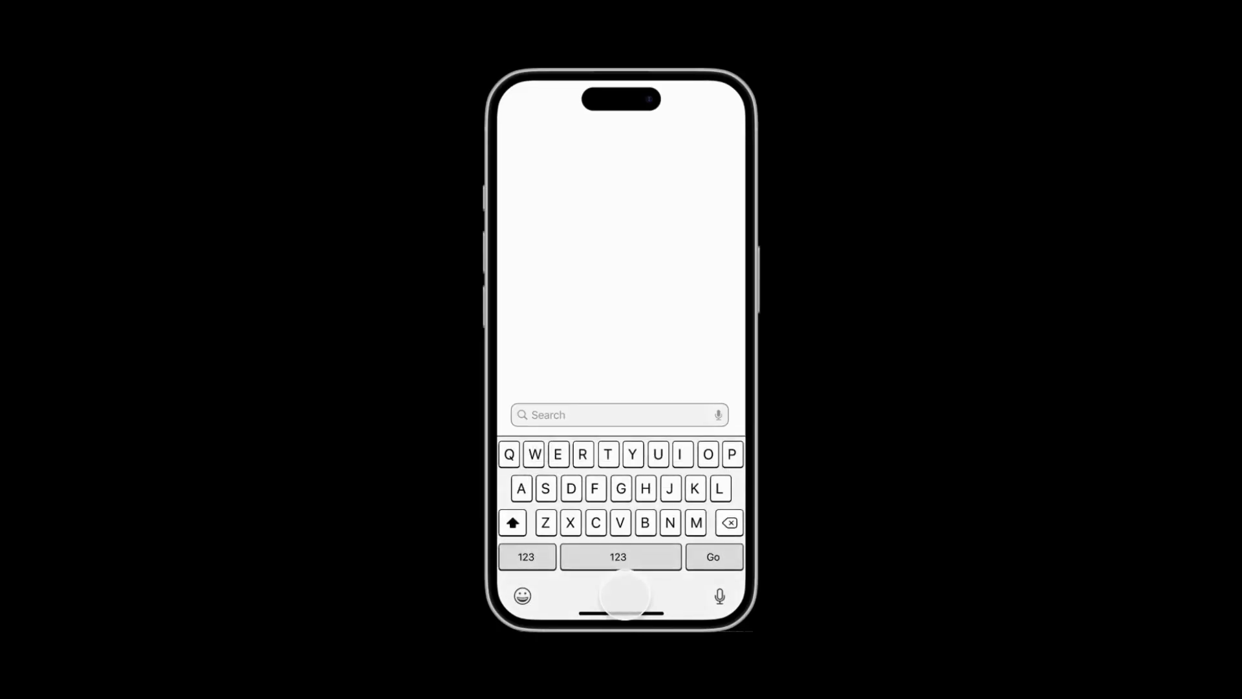
left_click(640, 416)
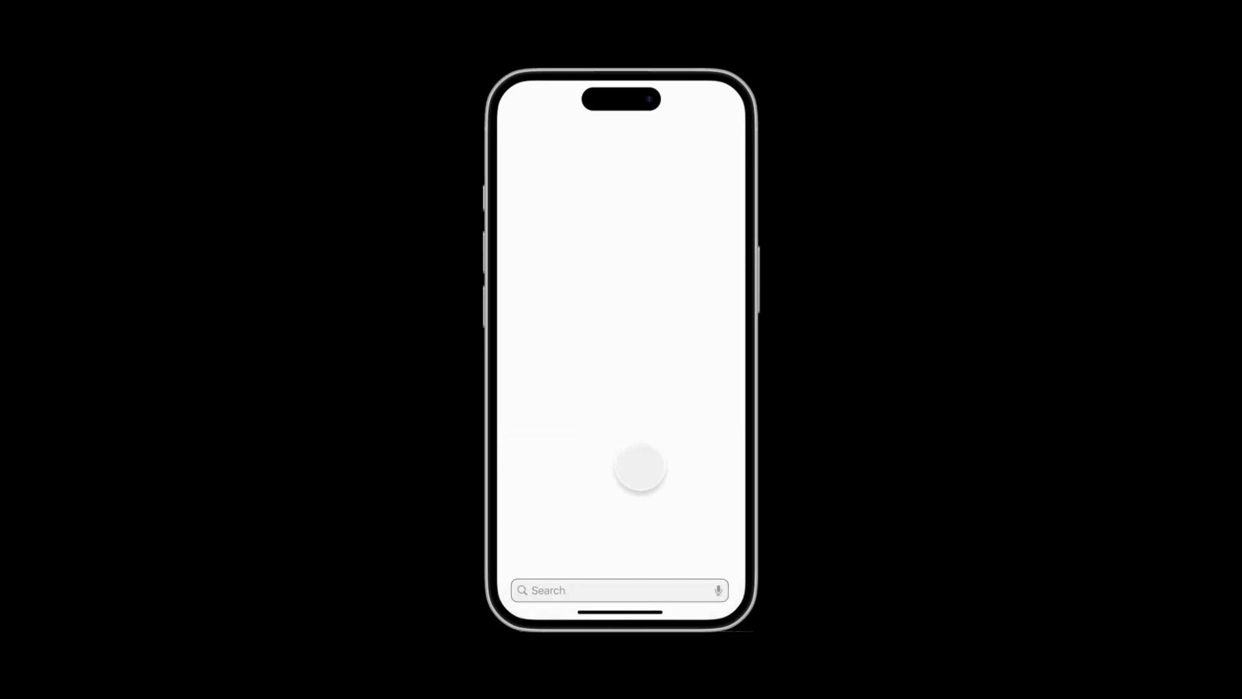
left_click(603, 588)
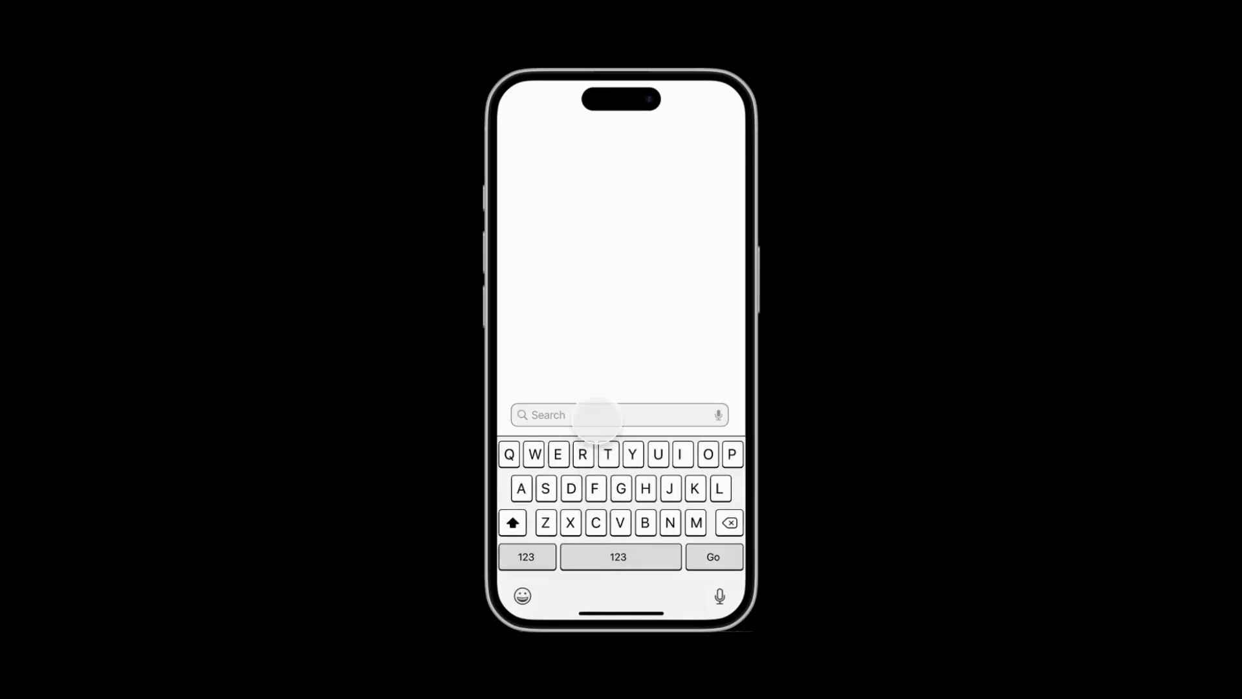
left_click(595, 416)
key("Escape")
- Set the duration of the Touch up interaction from the iPhone 16 - 1 search bar to 90 ms
left_click(568, 282)
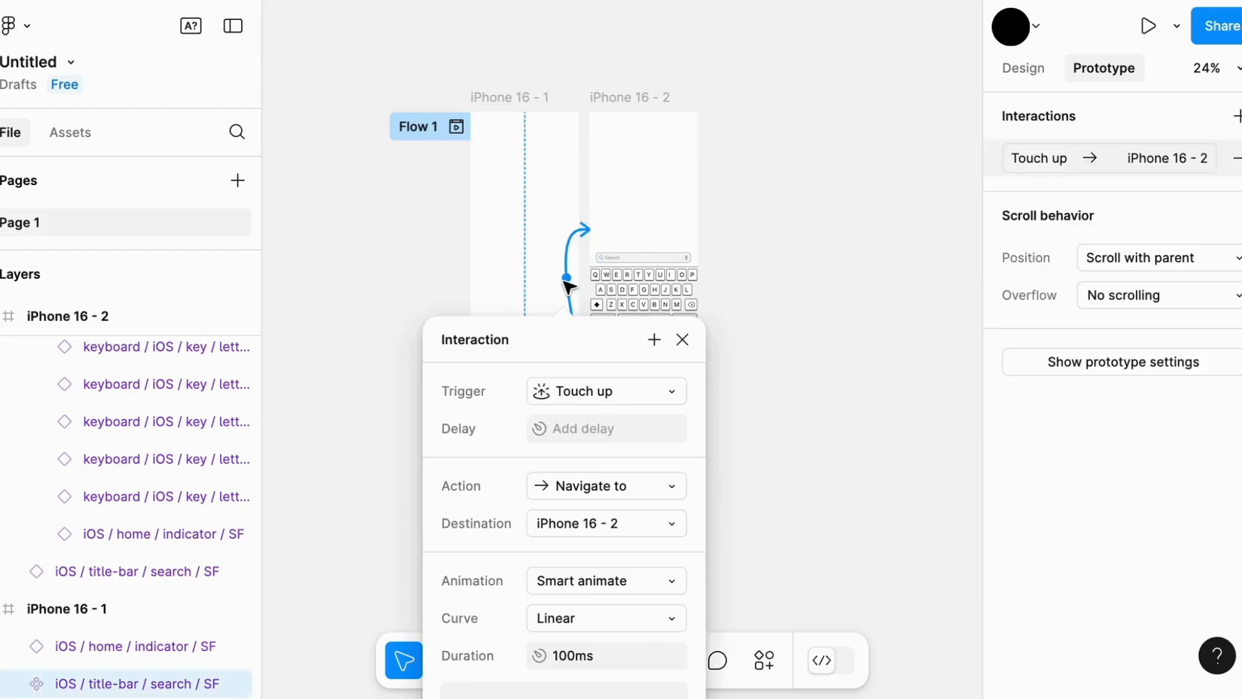
type("90")
key("Return")
left_click(813, 448)
- Set the duration of the Touch down interaction from the iPhone 16 - 2 search bar to 90 ms
left_click(603, 238)
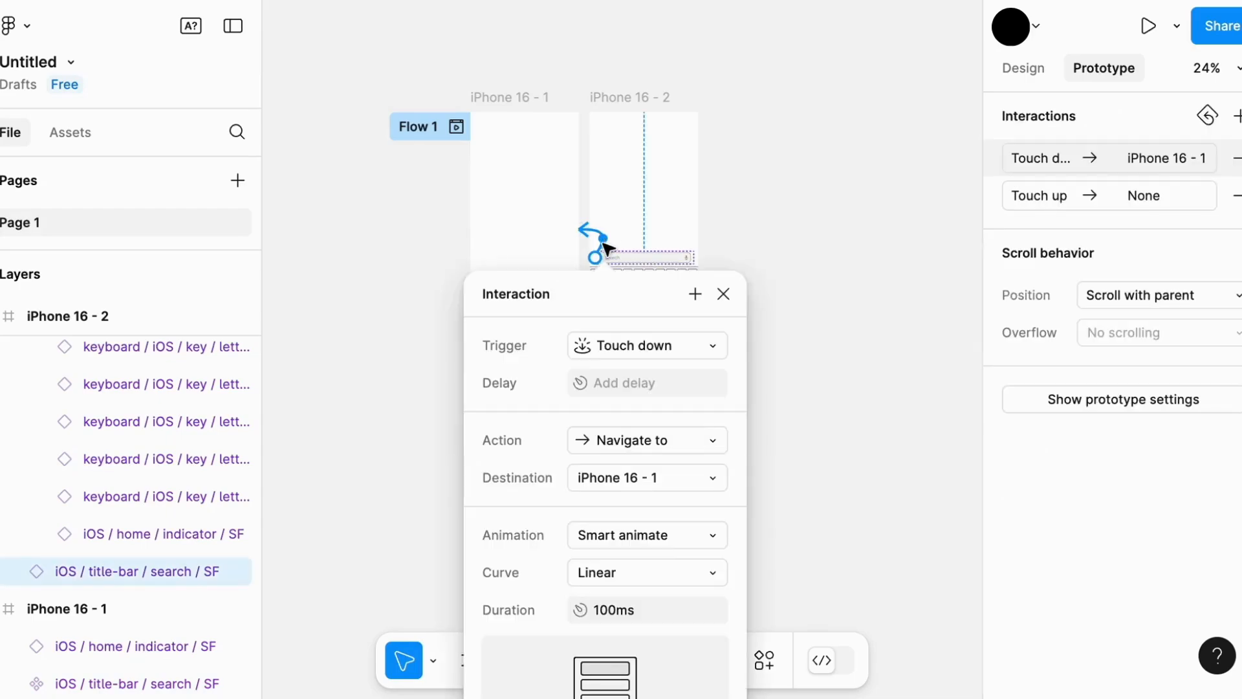
left_click(605, 610)
type("90")
key("Return")
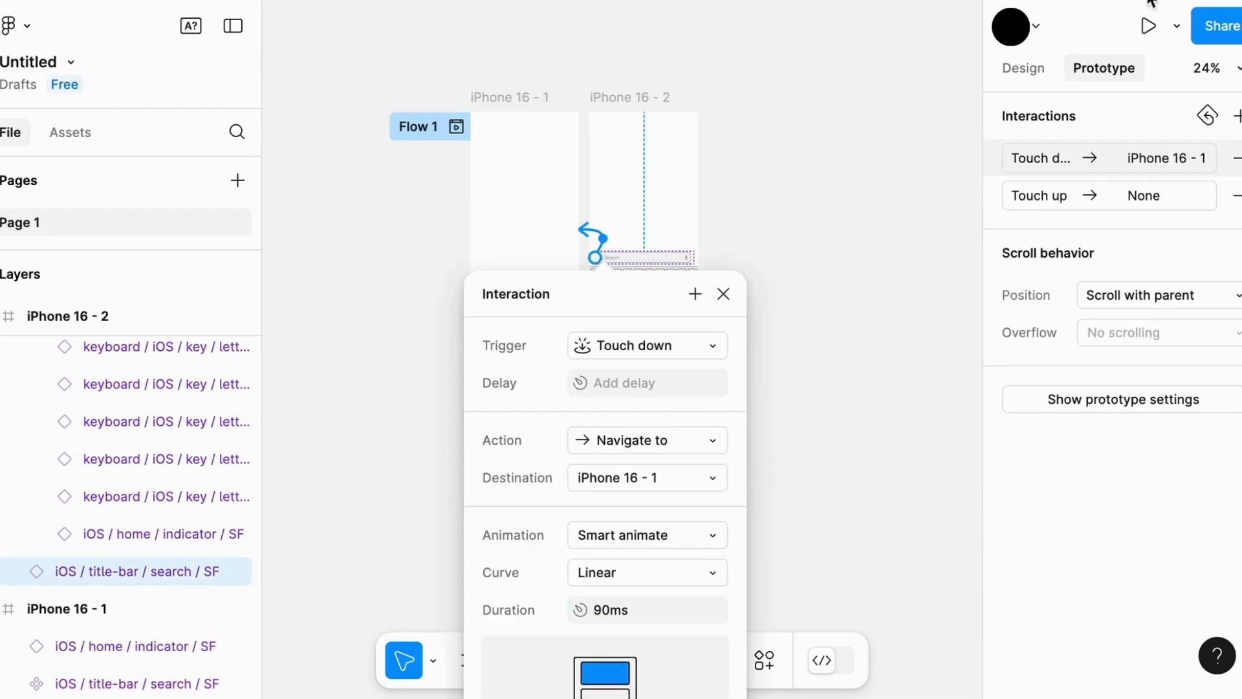
- Play the prototype to check the search bar and keyboard transition with the new durations
left_click(1149, 26)
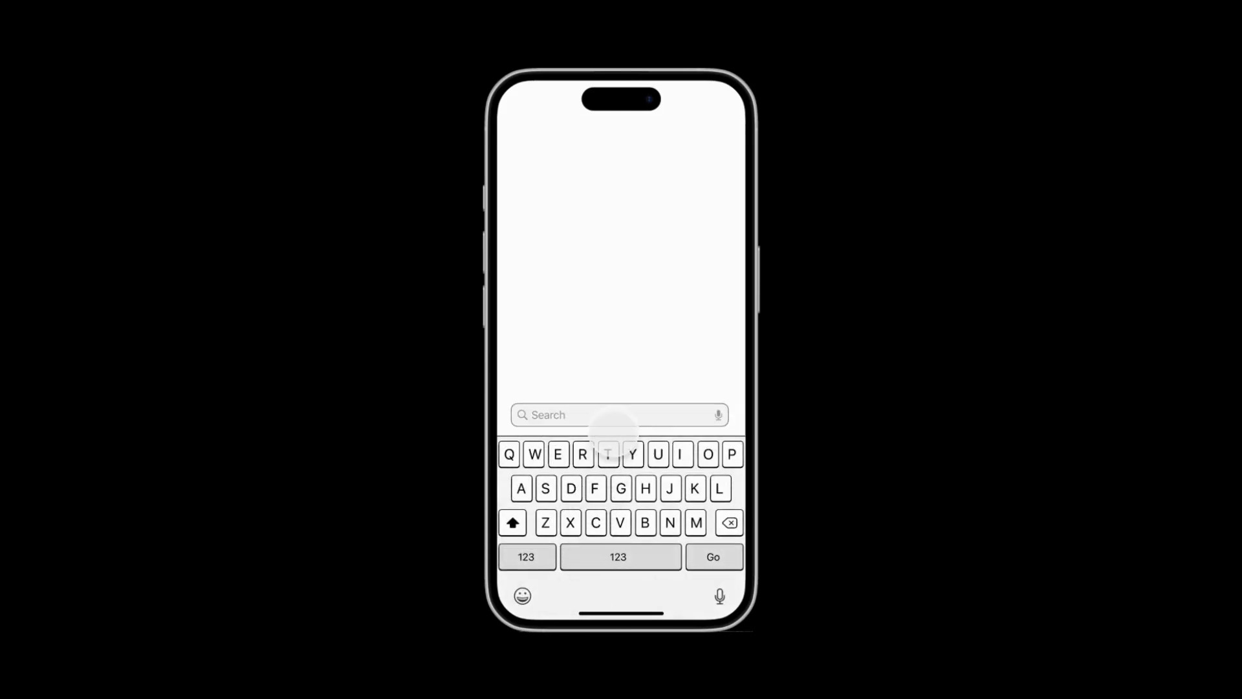